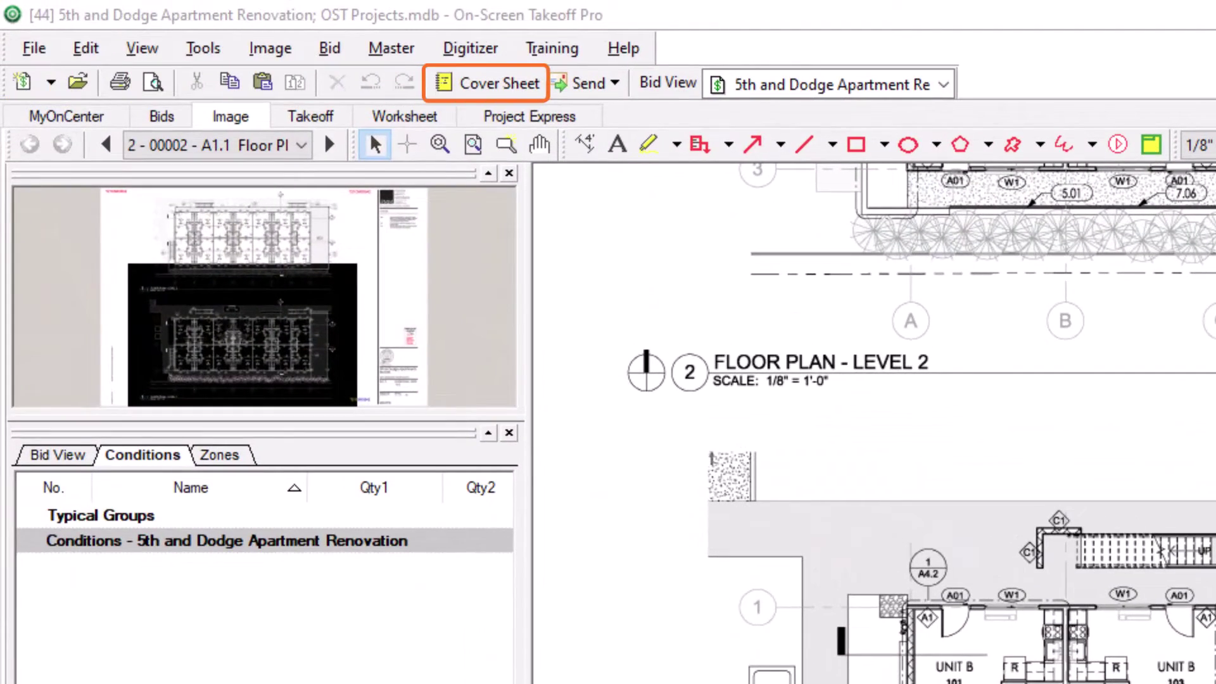
Keep the project set to use typical groups in the cover sheet settings.
left_click(484, 82)
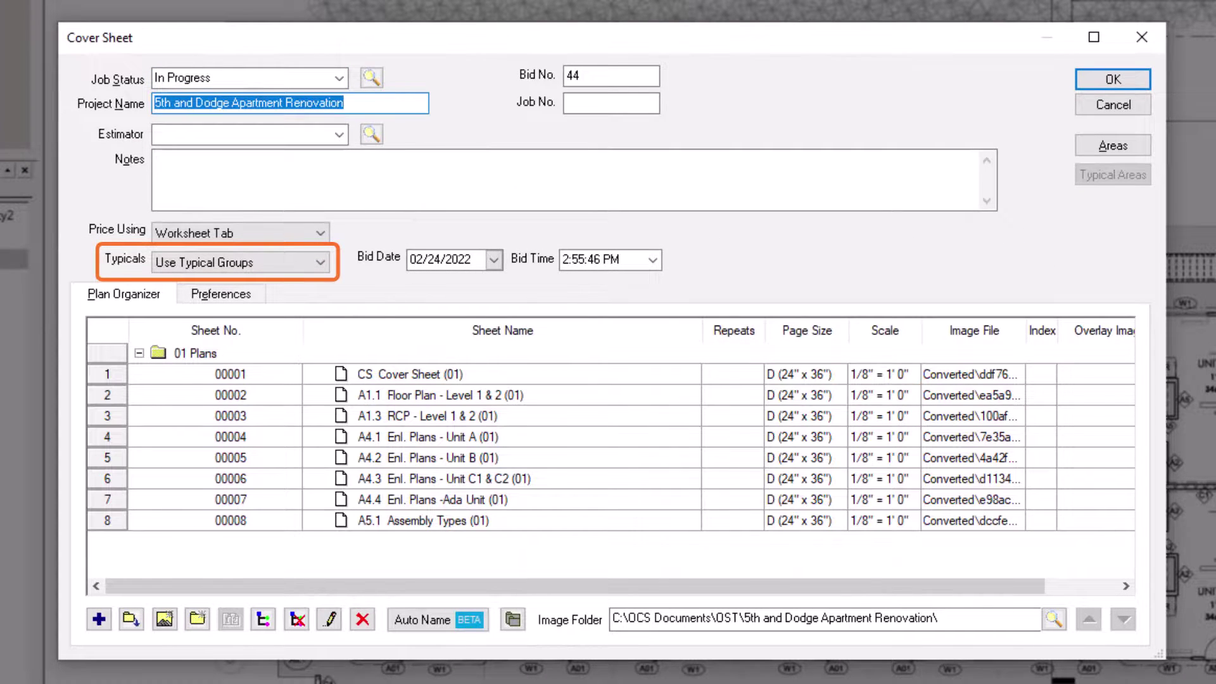
left_click(325, 264)
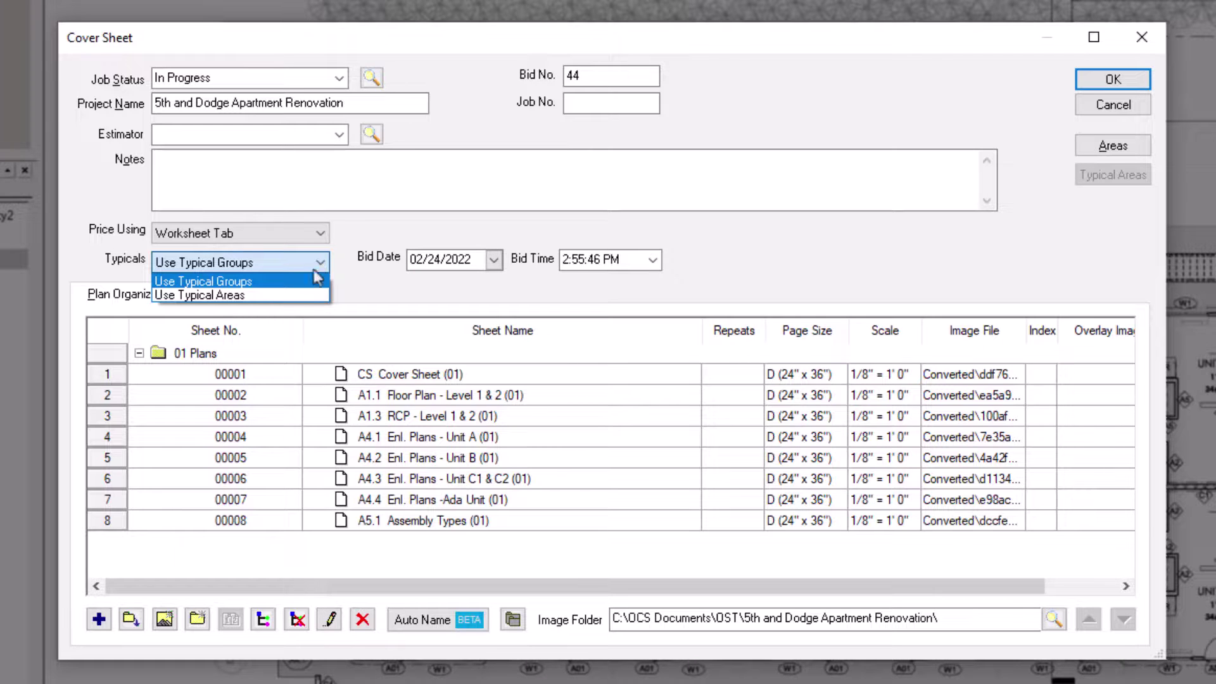
left_click(291, 281)
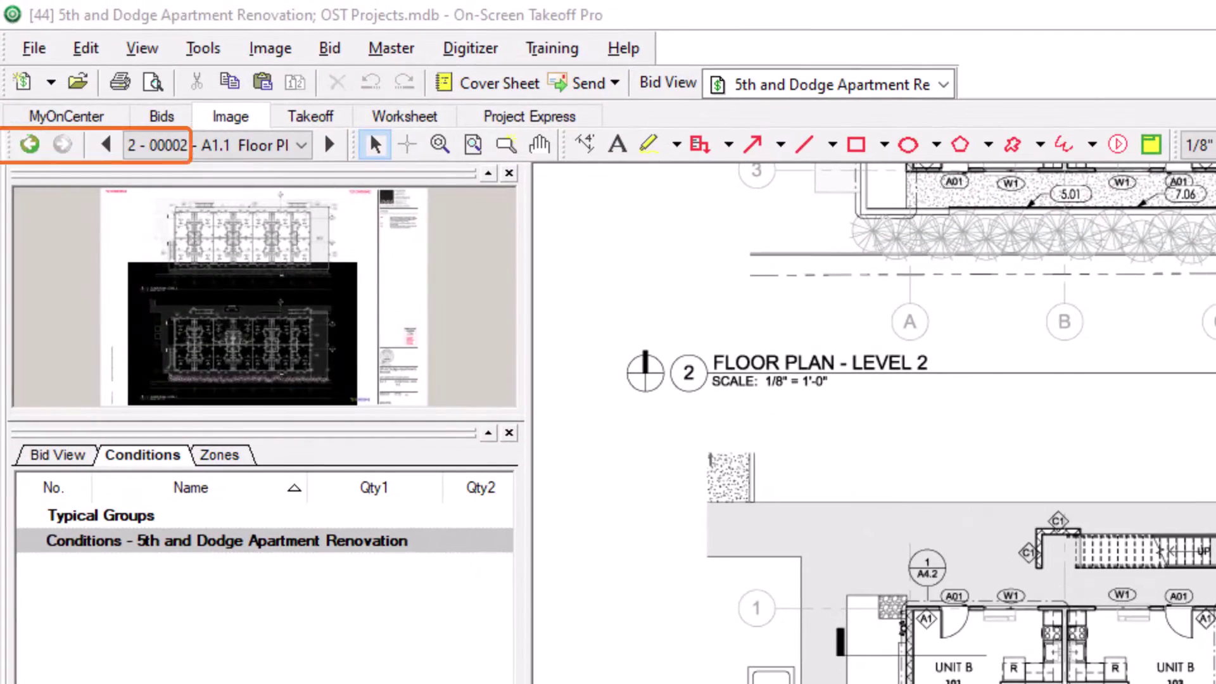
Switch to page 4 - 00004 - A4.1 Enl. Plans - Unit A.
left_click(303, 152)
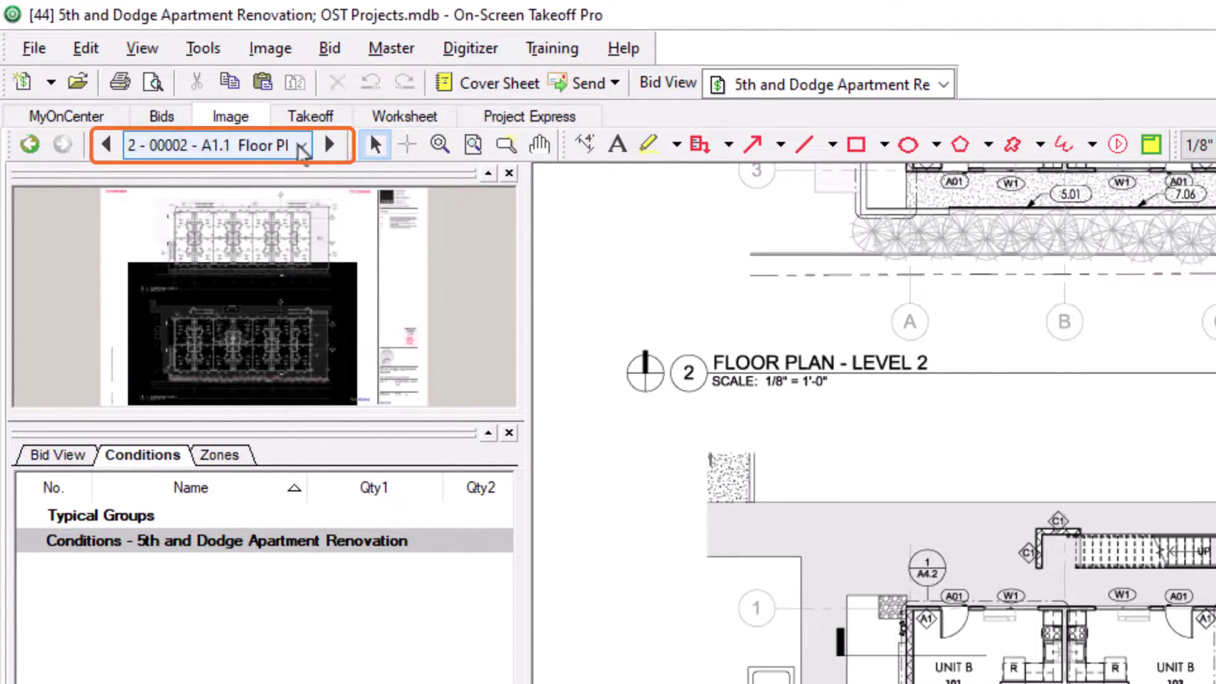
left_click(303, 152)
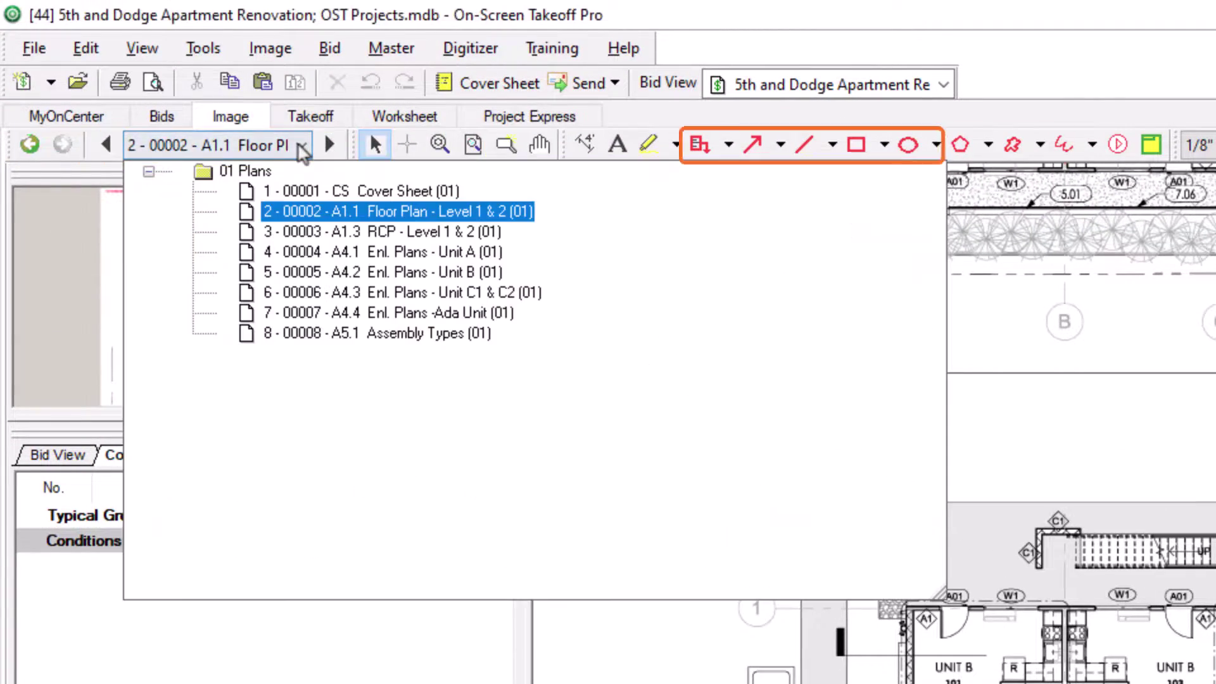
left_click(374, 263)
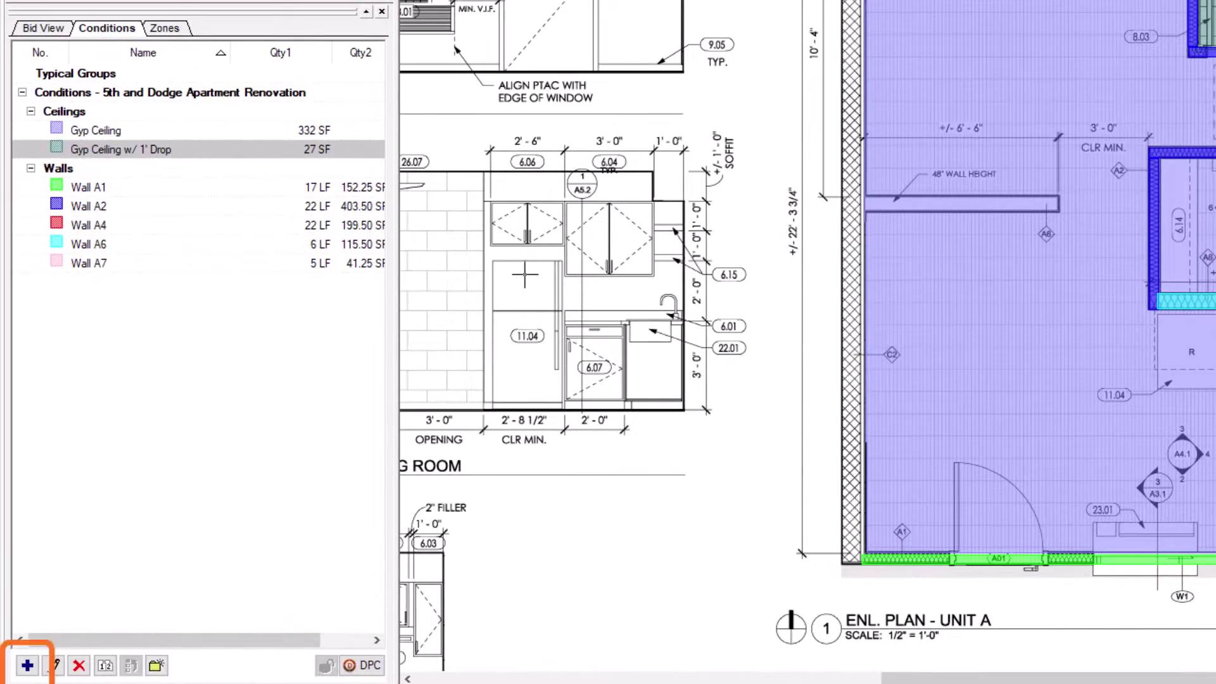
Create a new condition with Style Typical Group, replacing 'Untitled' with 'Unit A'.
left_click(27, 665)
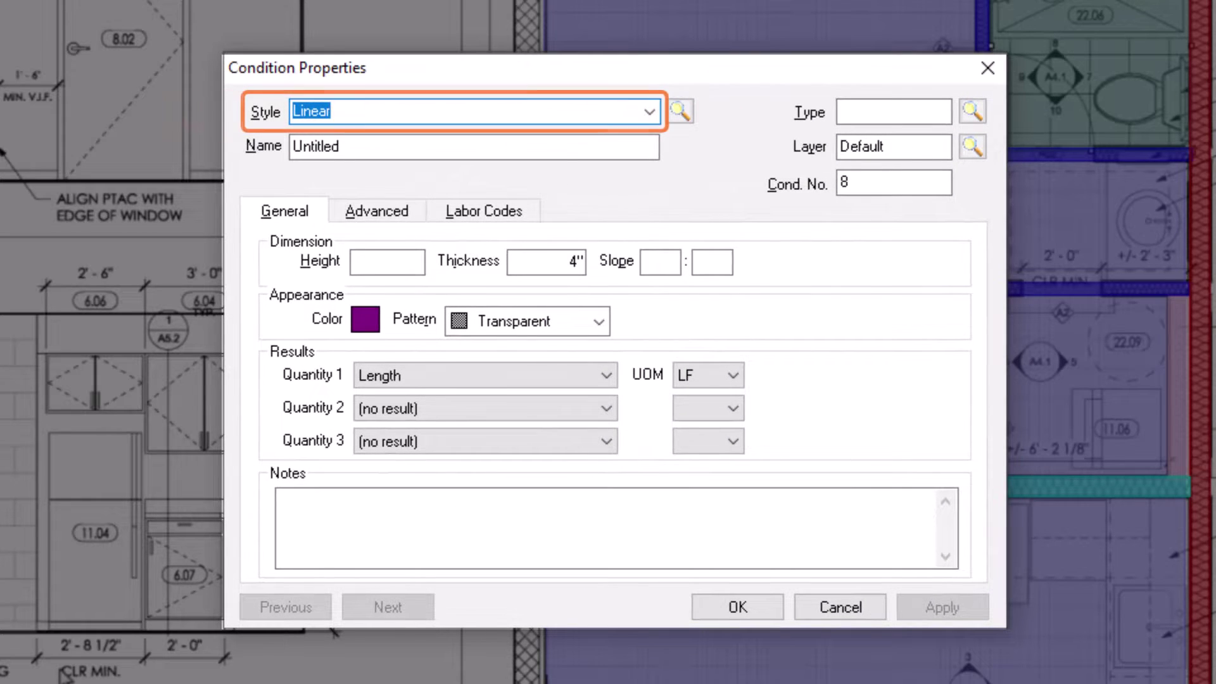
left_click(650, 113)
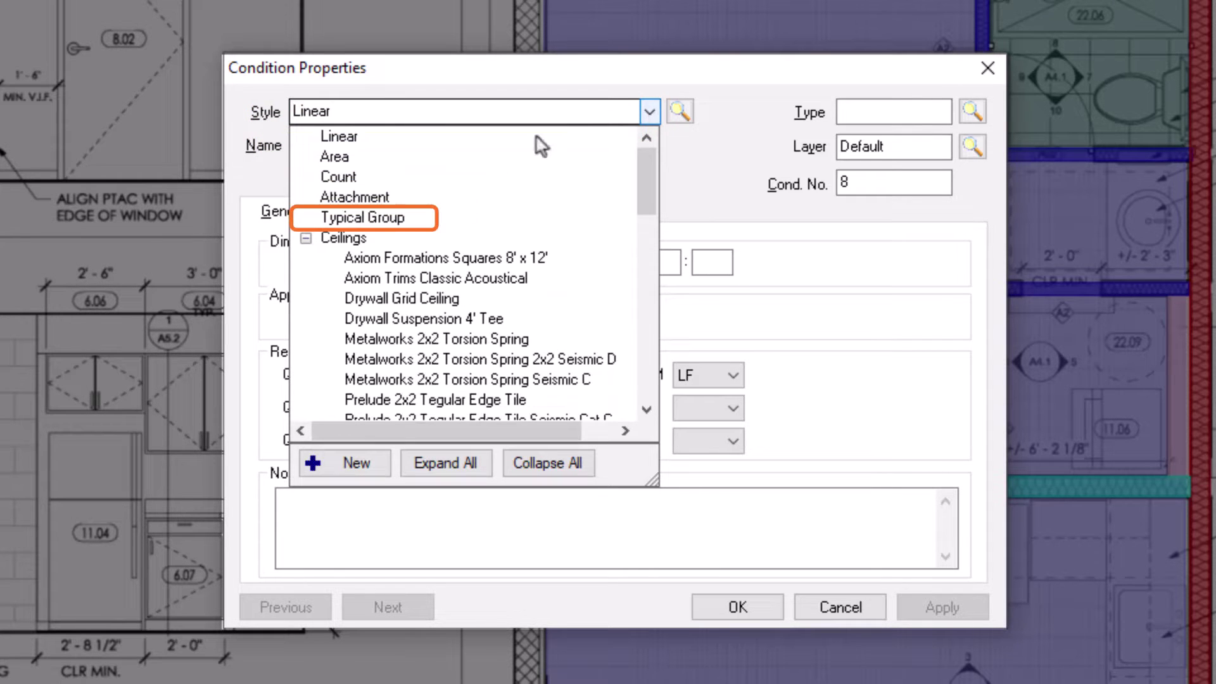
left_click(392, 219)
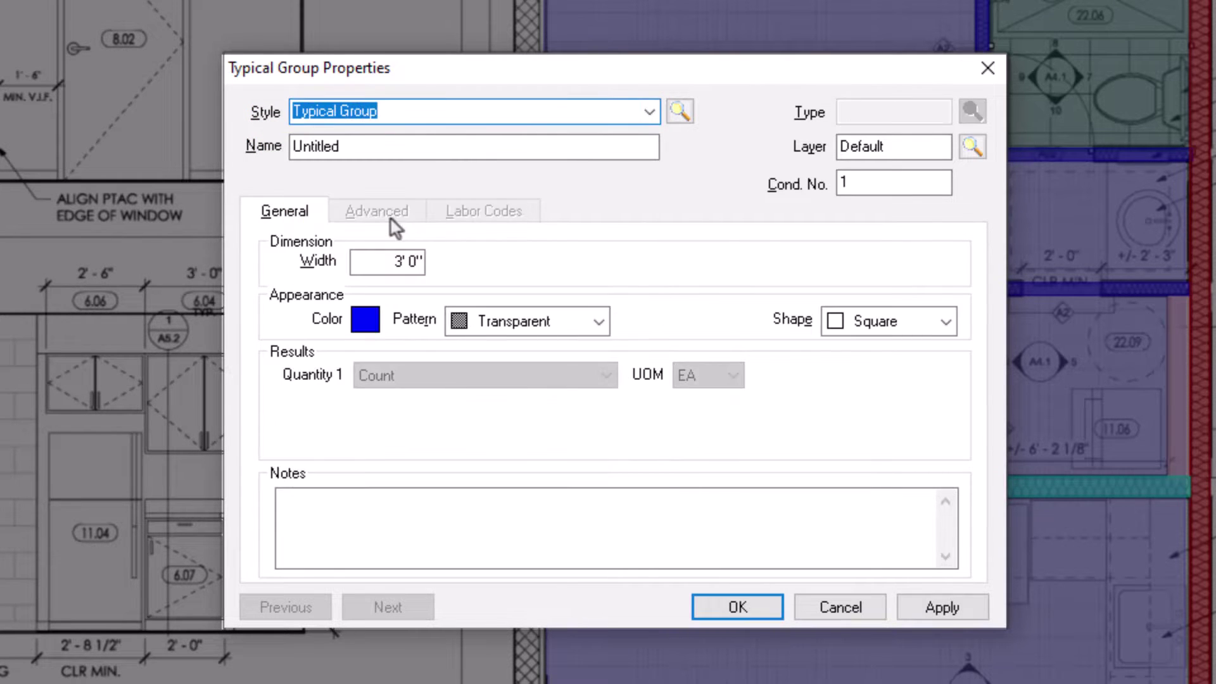
left_click(363, 150)
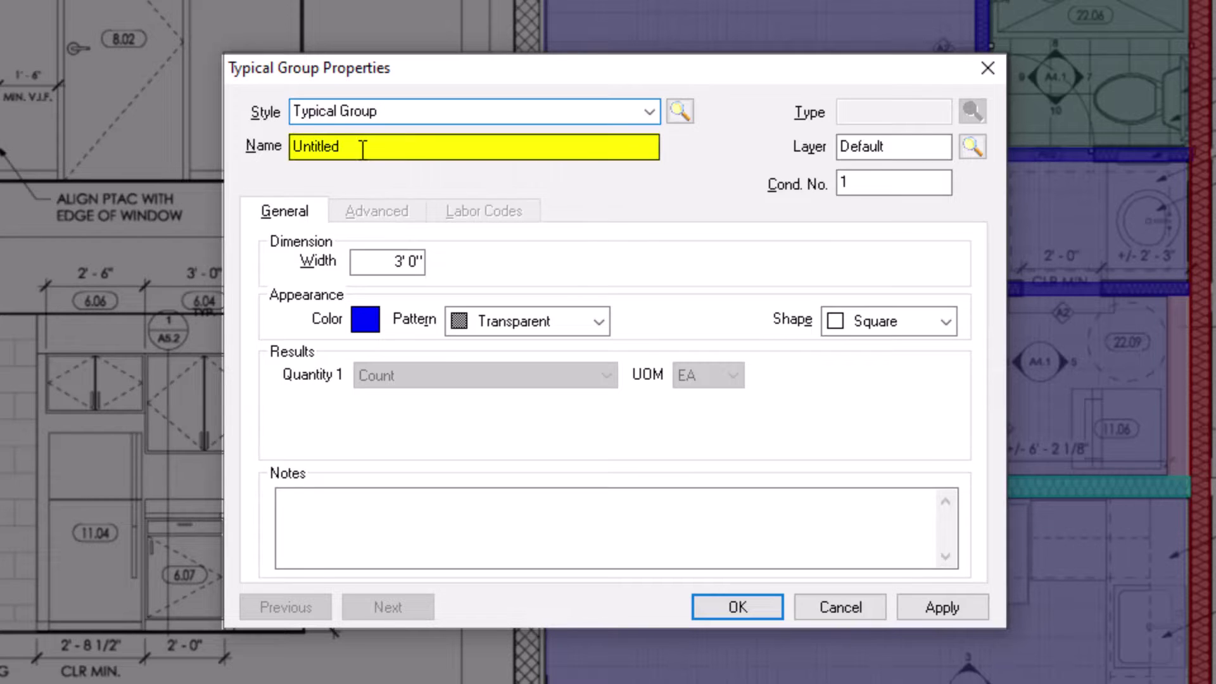
left_click_drag(364, 149, 284, 147)
type("Unit A")
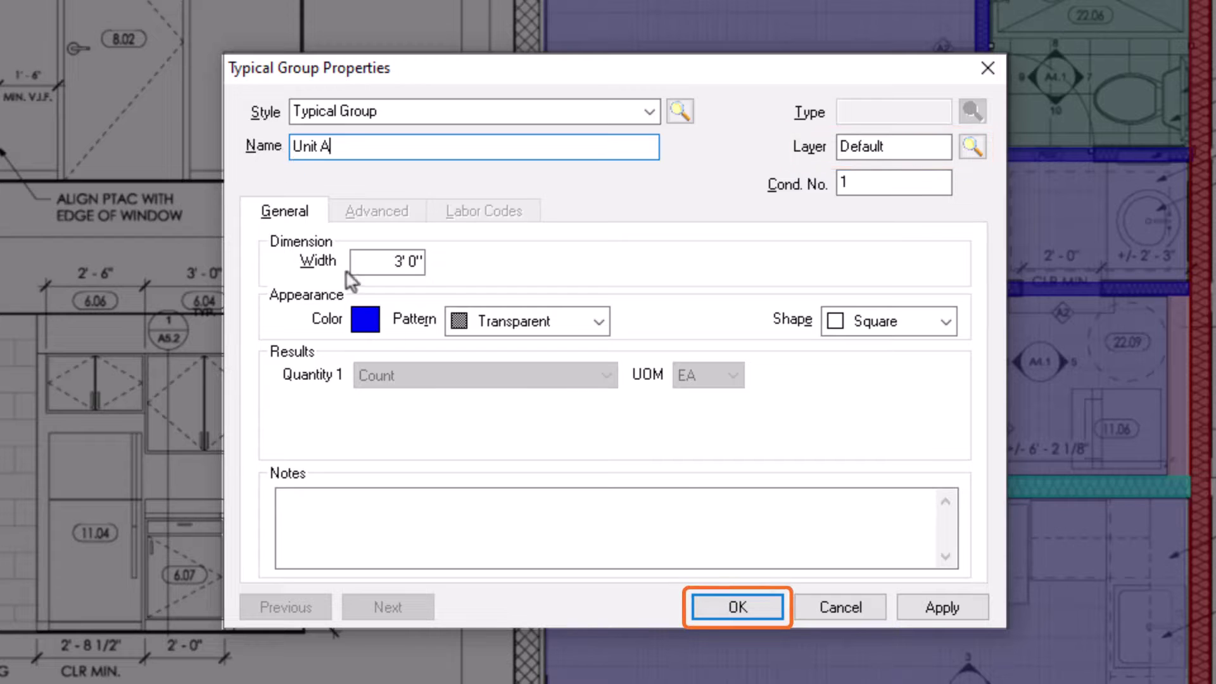
left_click(752, 614)
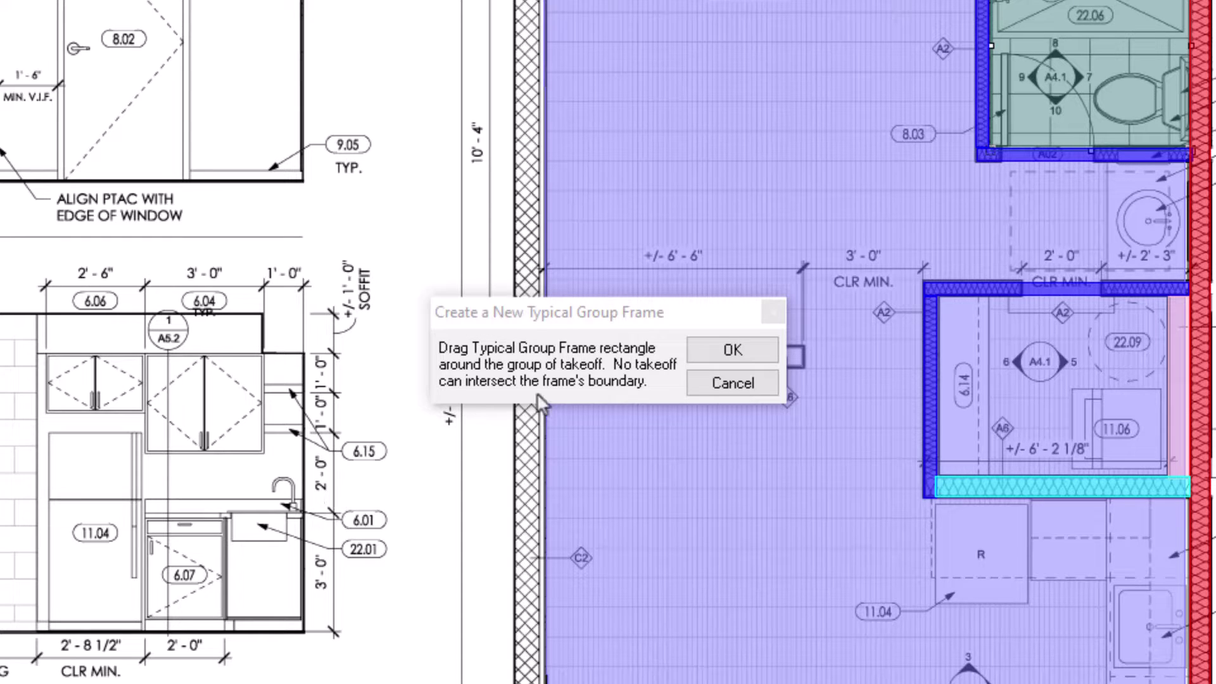
Frame the whole Unit A takeoff on sheet A4.1 as the Unit A typical group.
left_click(732, 357)
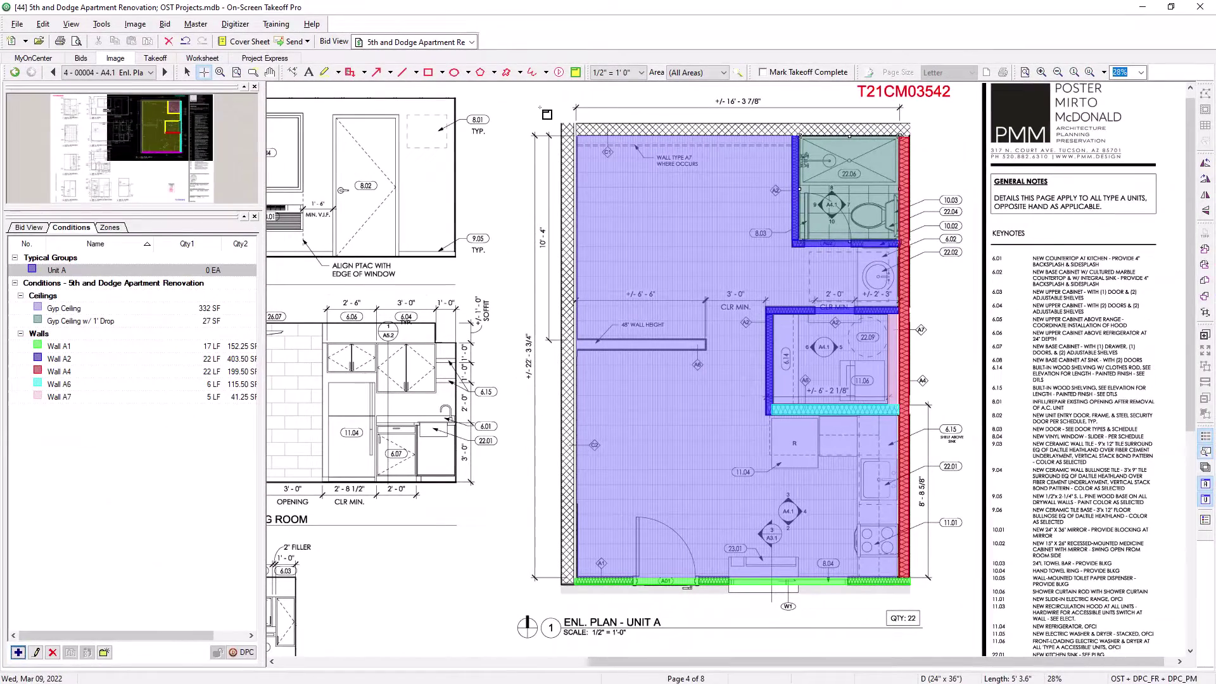
left_click_drag(547, 114, 950, 627)
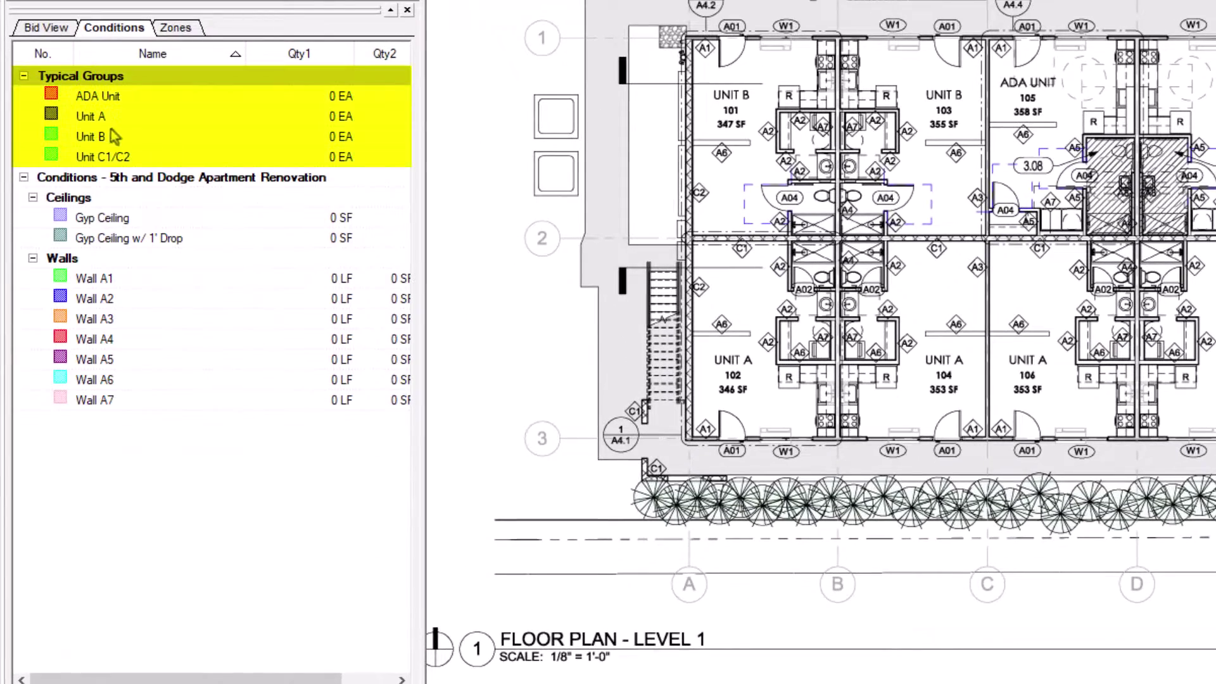
Place Unit B groups on units 101 and 103, nudging each into alignment with the walls.
left_click(96, 137)
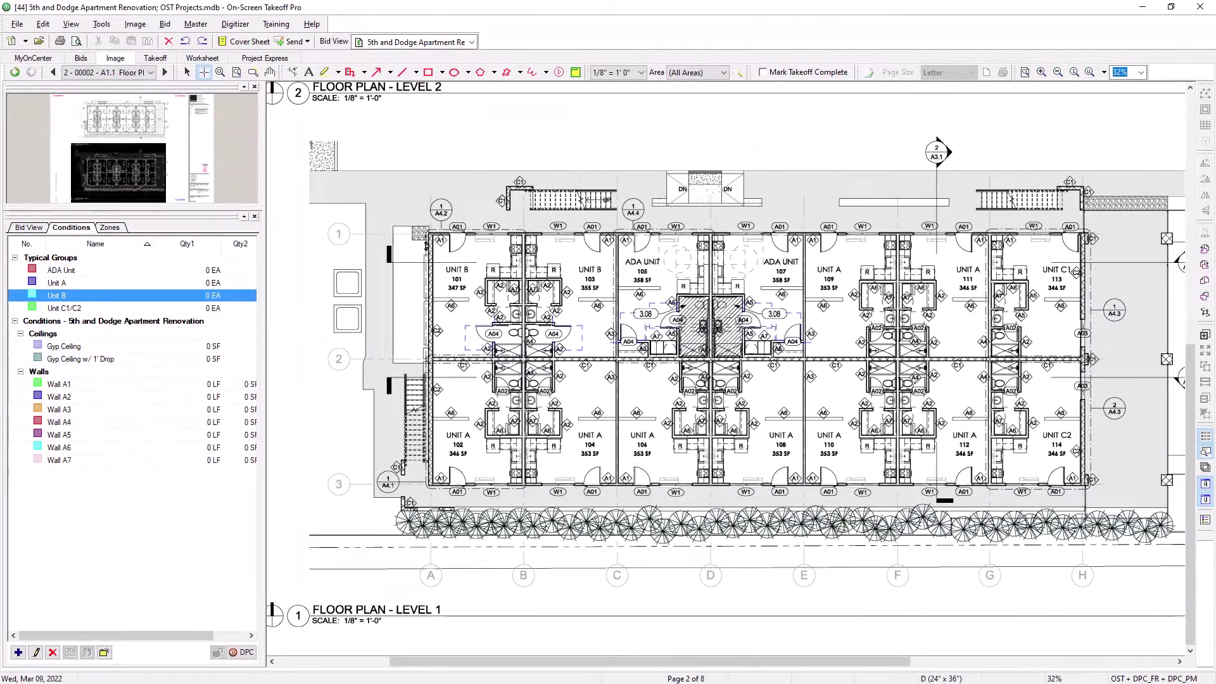
left_click(479, 297)
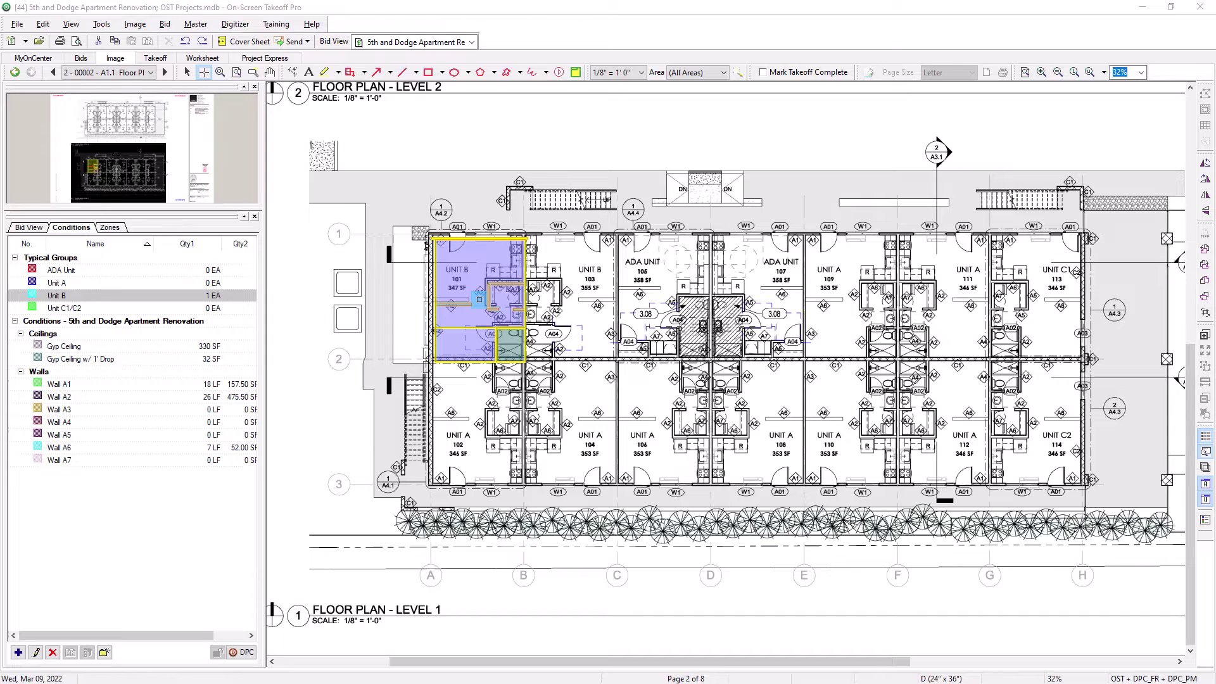
key("Escape")
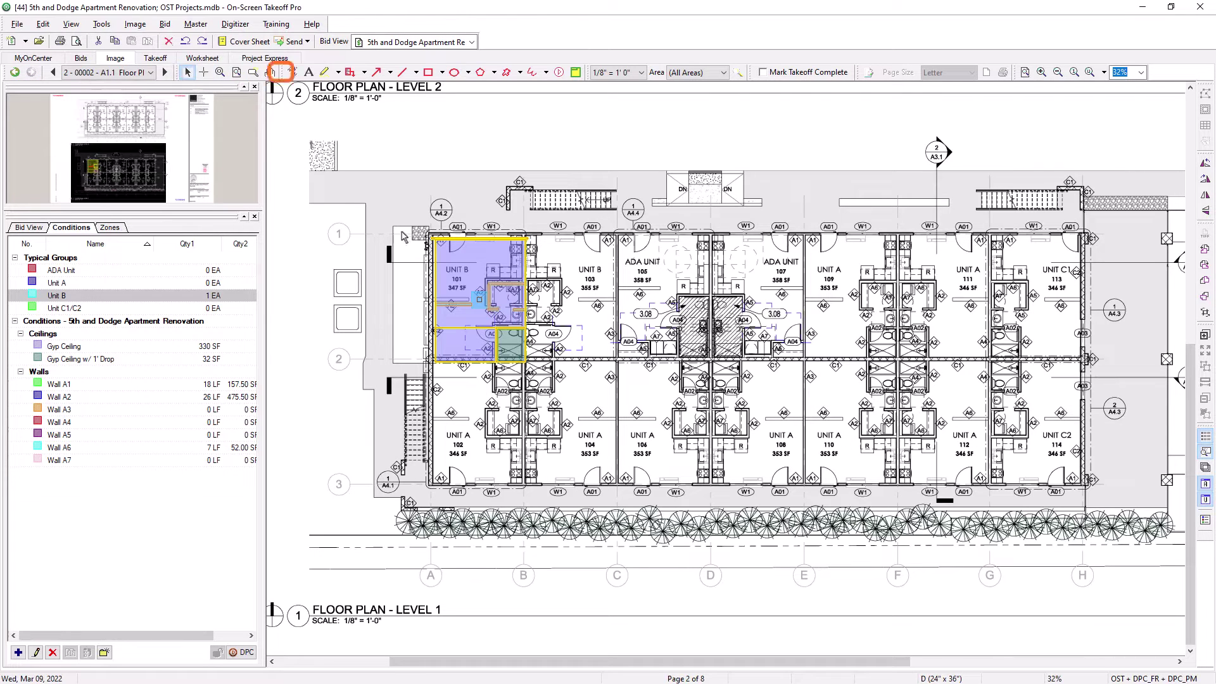
left_click_drag(469, 269, 467, 263)
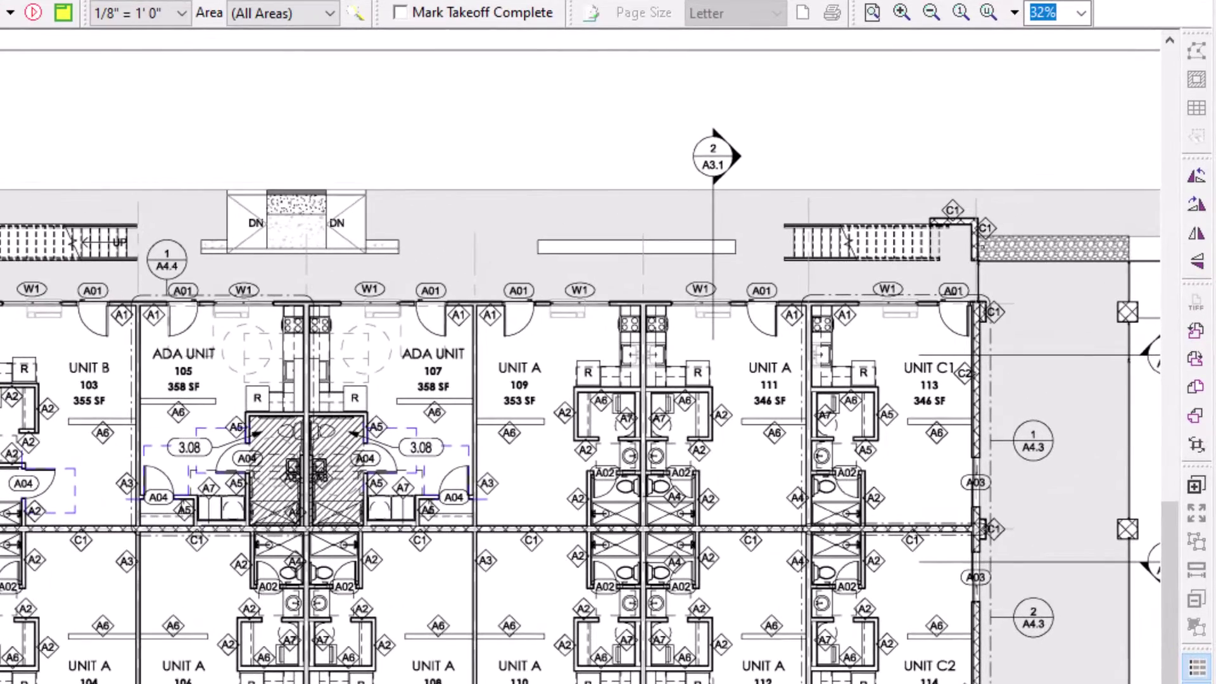
left_click(50, 422)
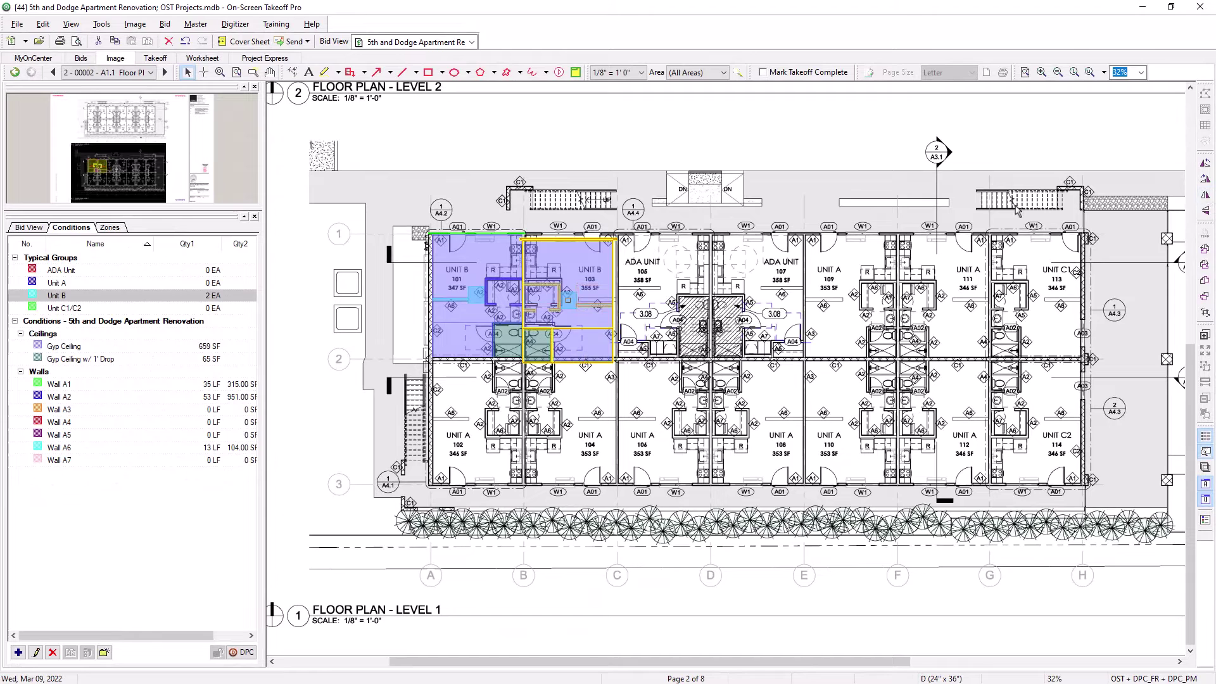
left_click_drag(578, 282, 581, 277)
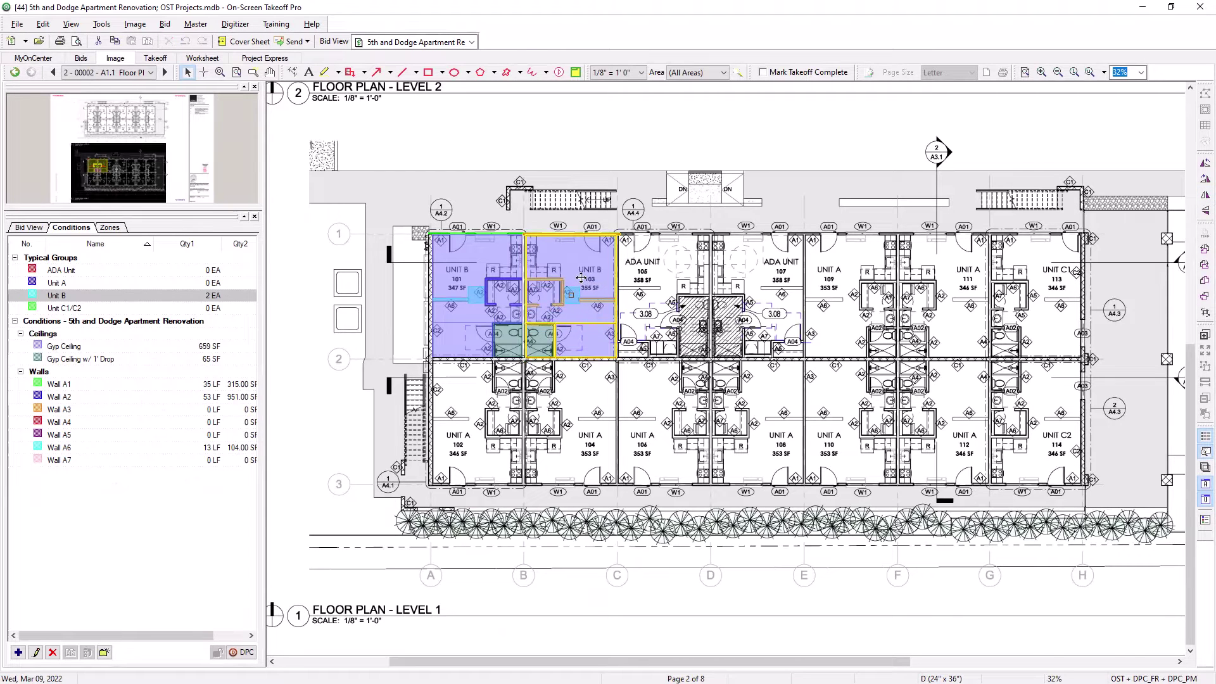
key("Escape")
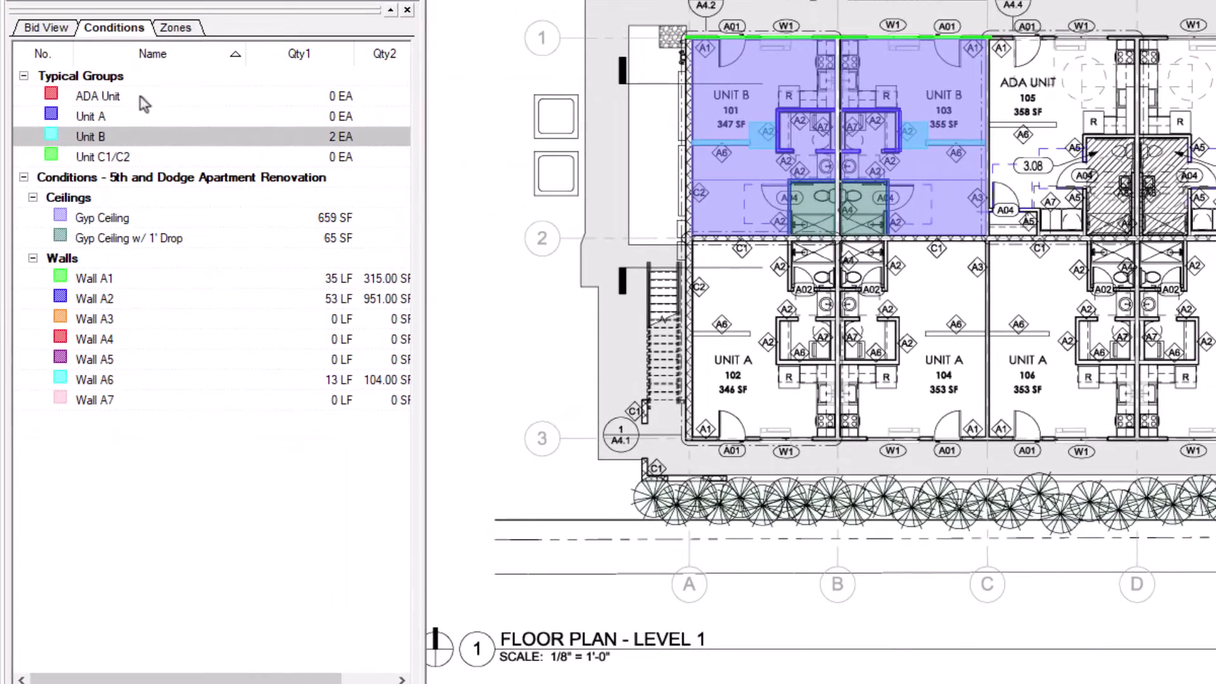
Stop showing ADA Unit group takeoff at markers and drop ADA Unit markers on units 105 and 107.
right_click(145, 102)
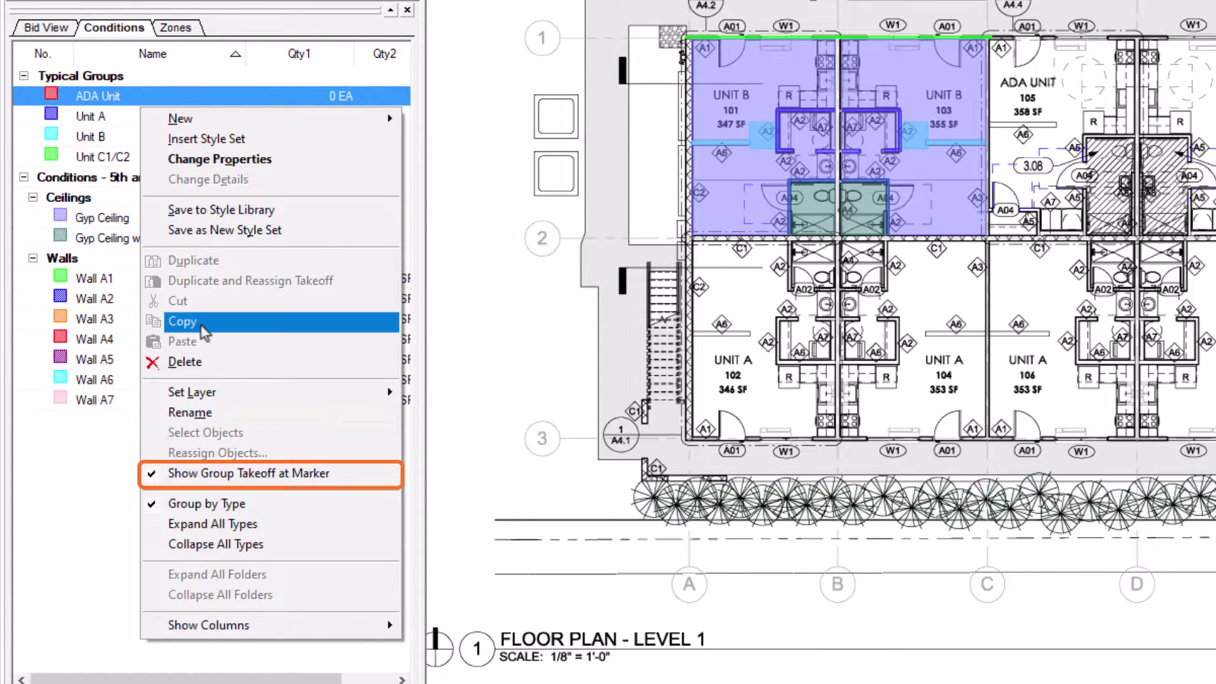
left_click(207, 479)
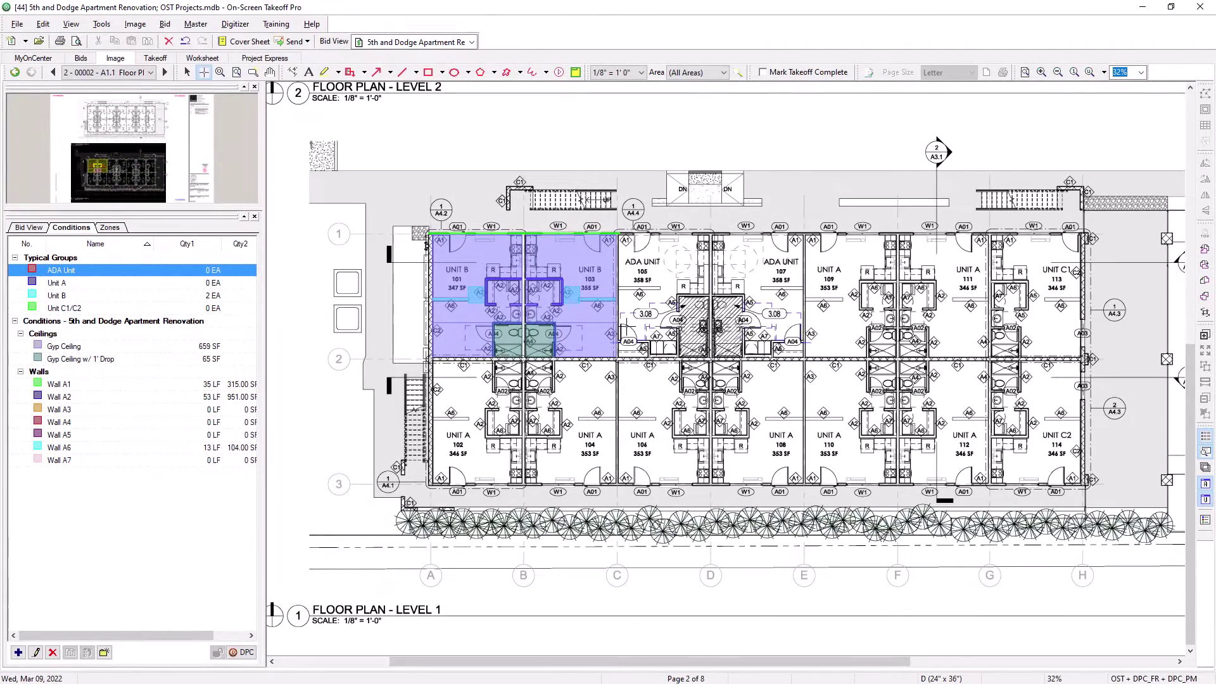
left_click(673, 290)
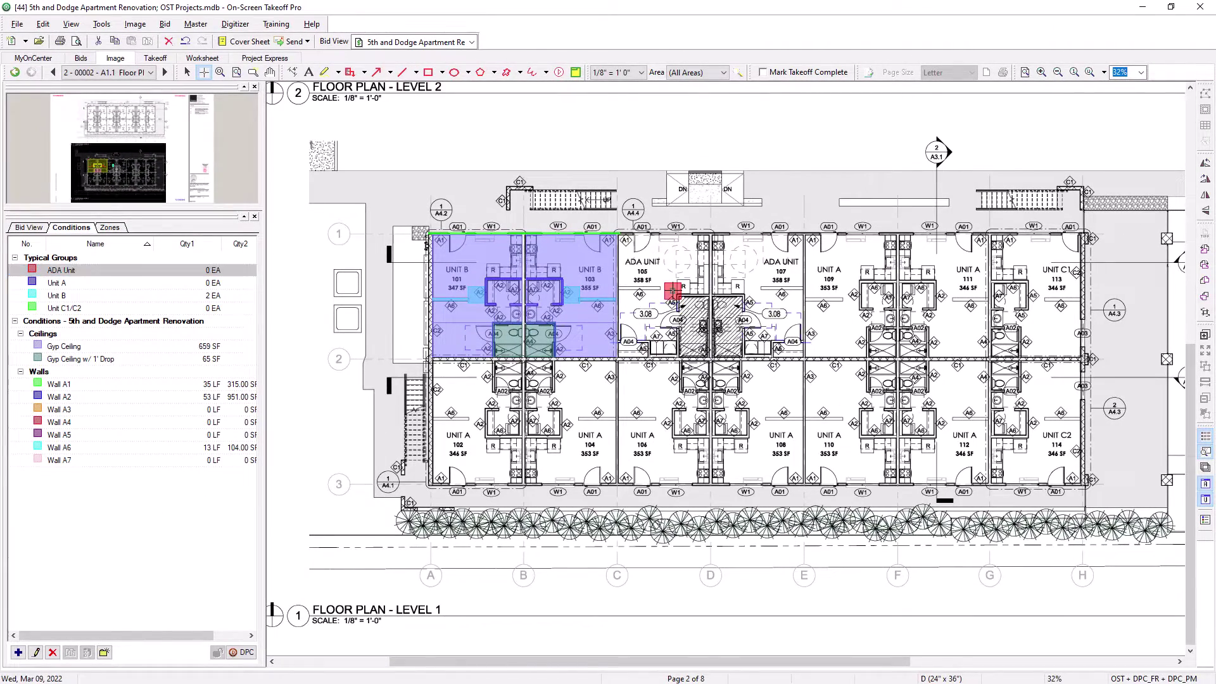
left_click(757, 290)
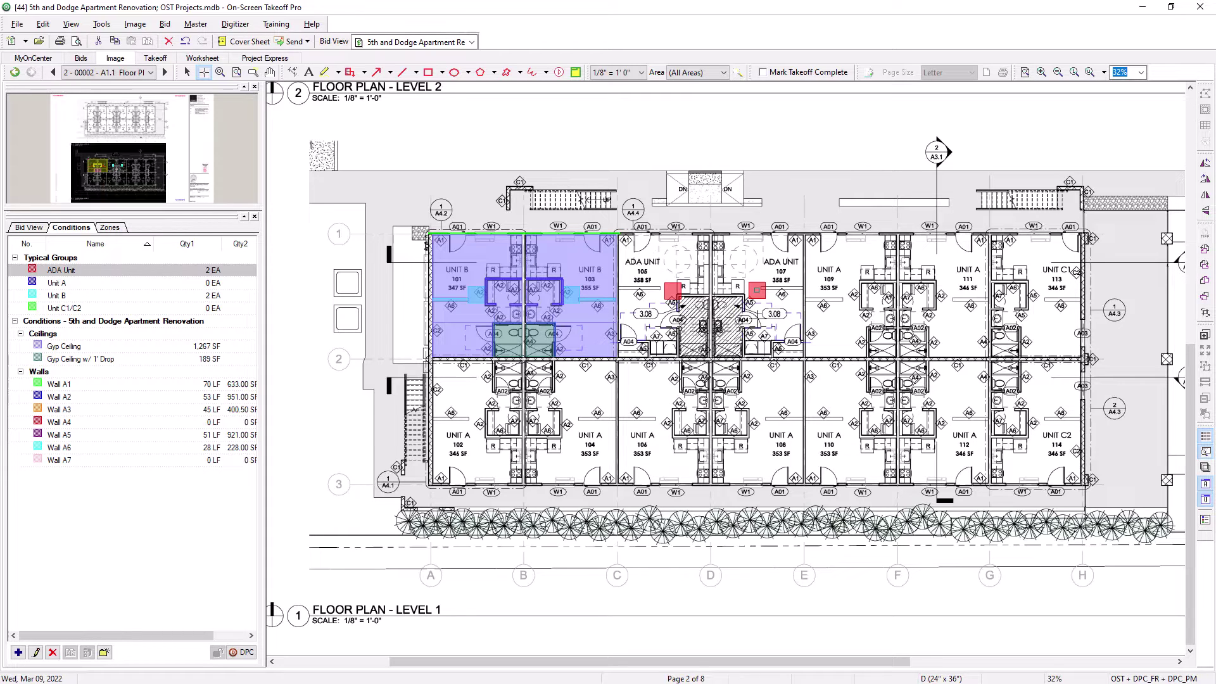
left_click(56, 295)
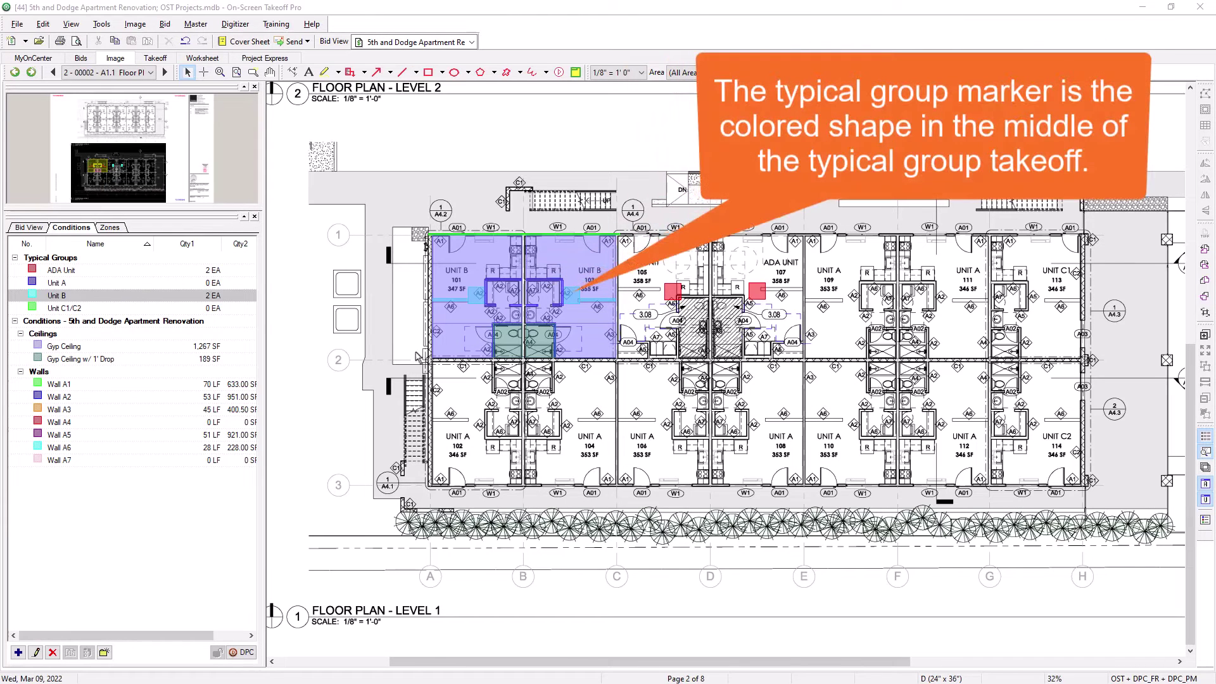
In Unit B's enlarged plan, draw one Wall A7 segment and one Wall A4 segment.
double_click(477, 306)
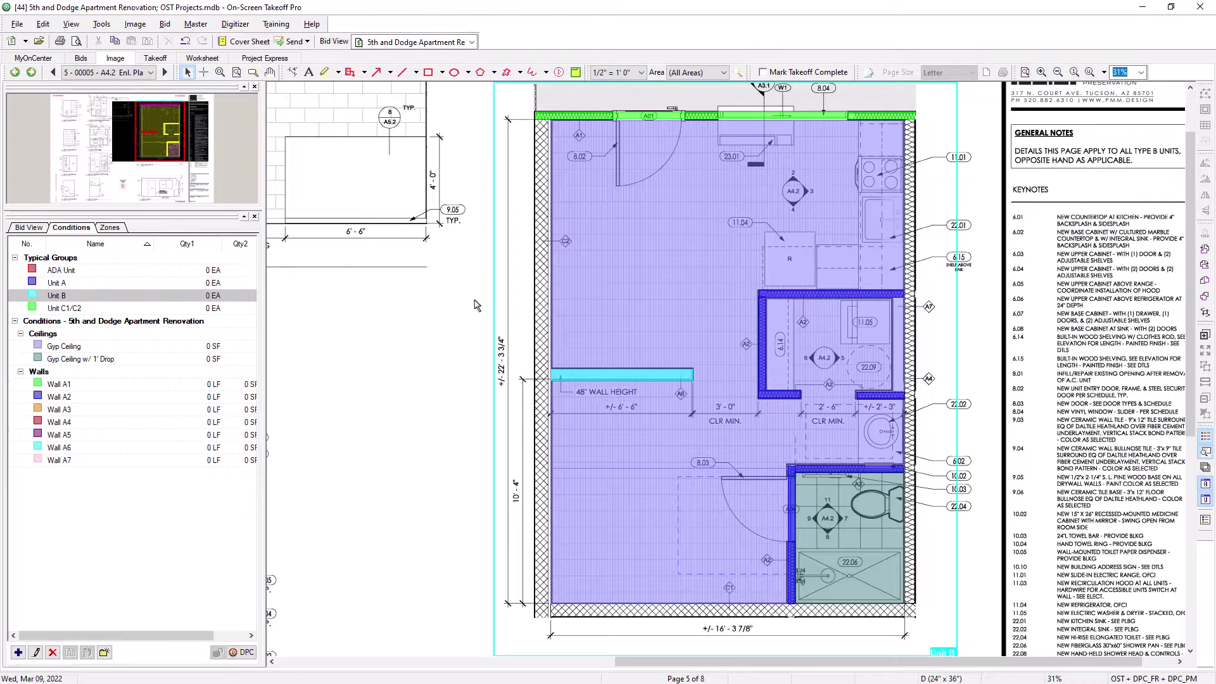
left_click(65, 461)
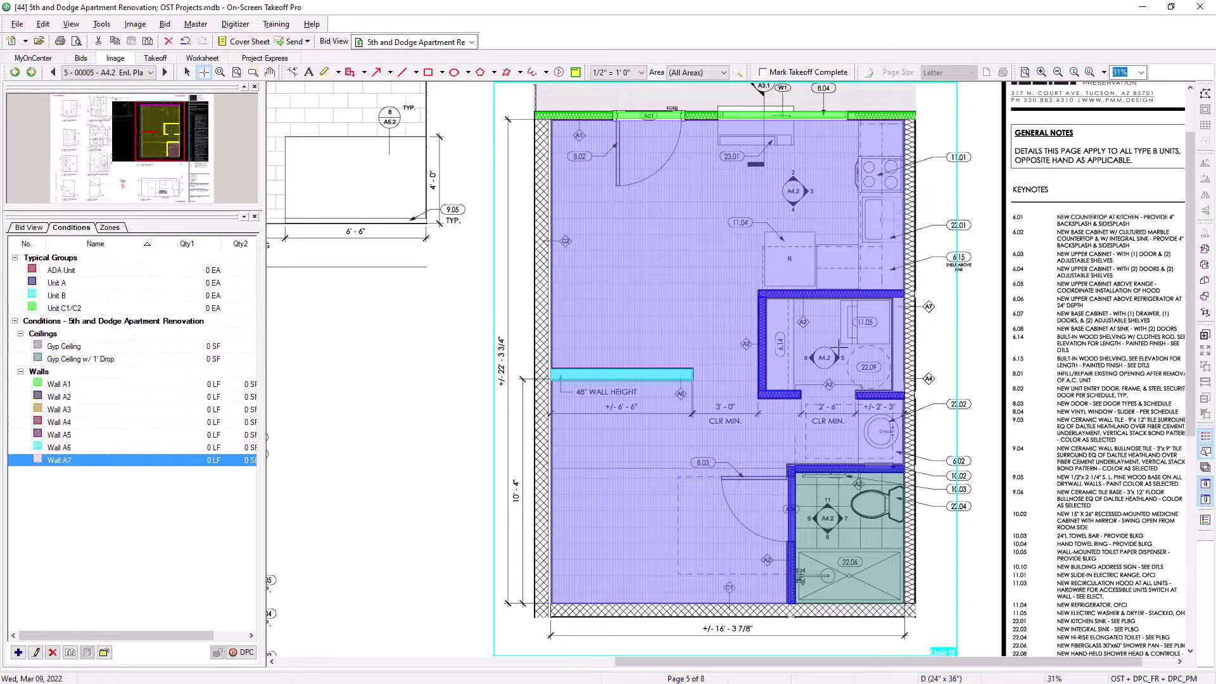
left_click(898, 297)
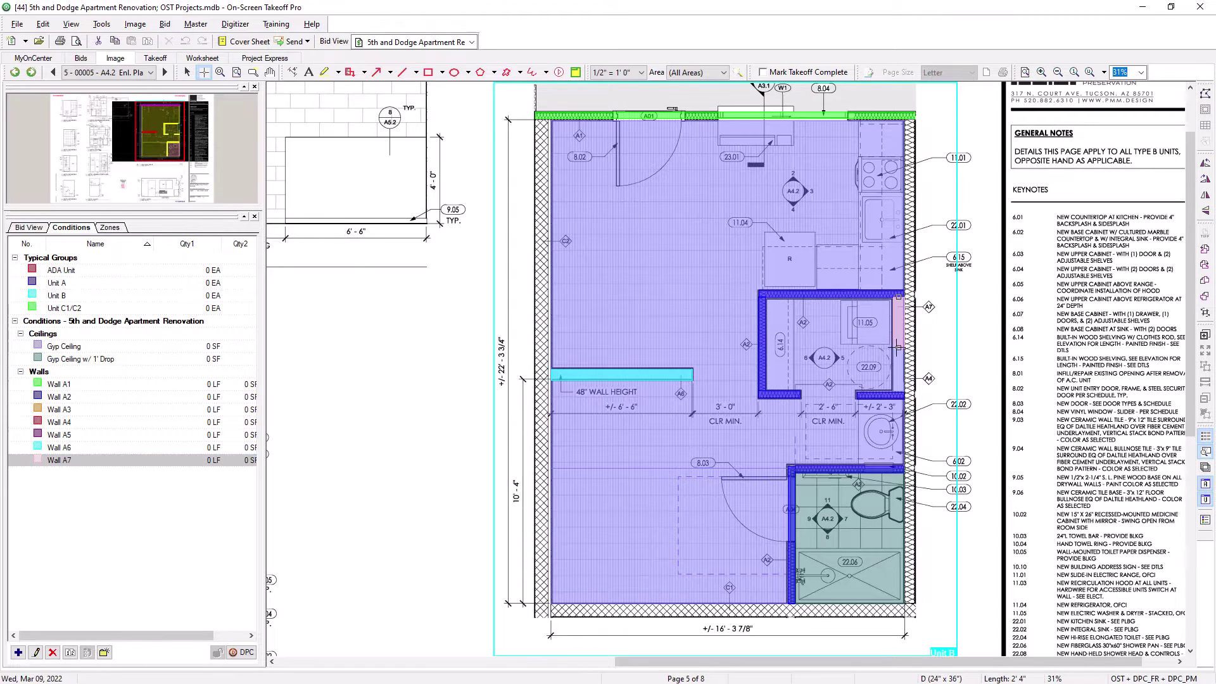
double_click(899, 391)
left_click(66, 423)
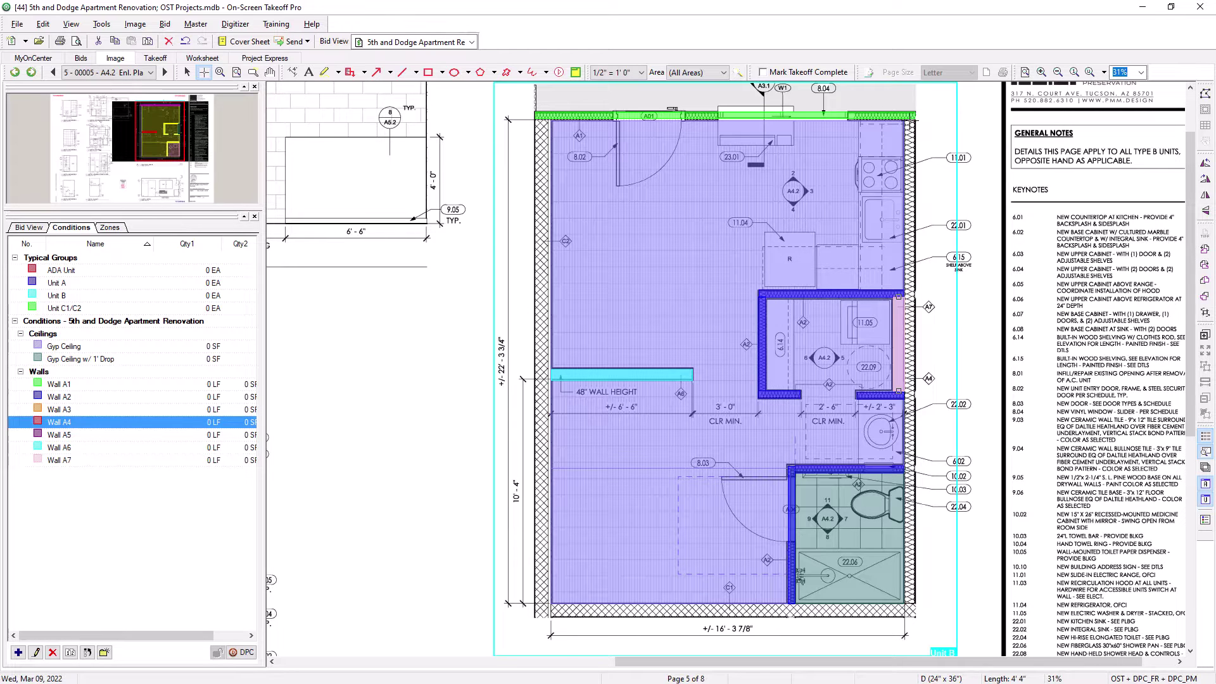
left_click(911, 119)
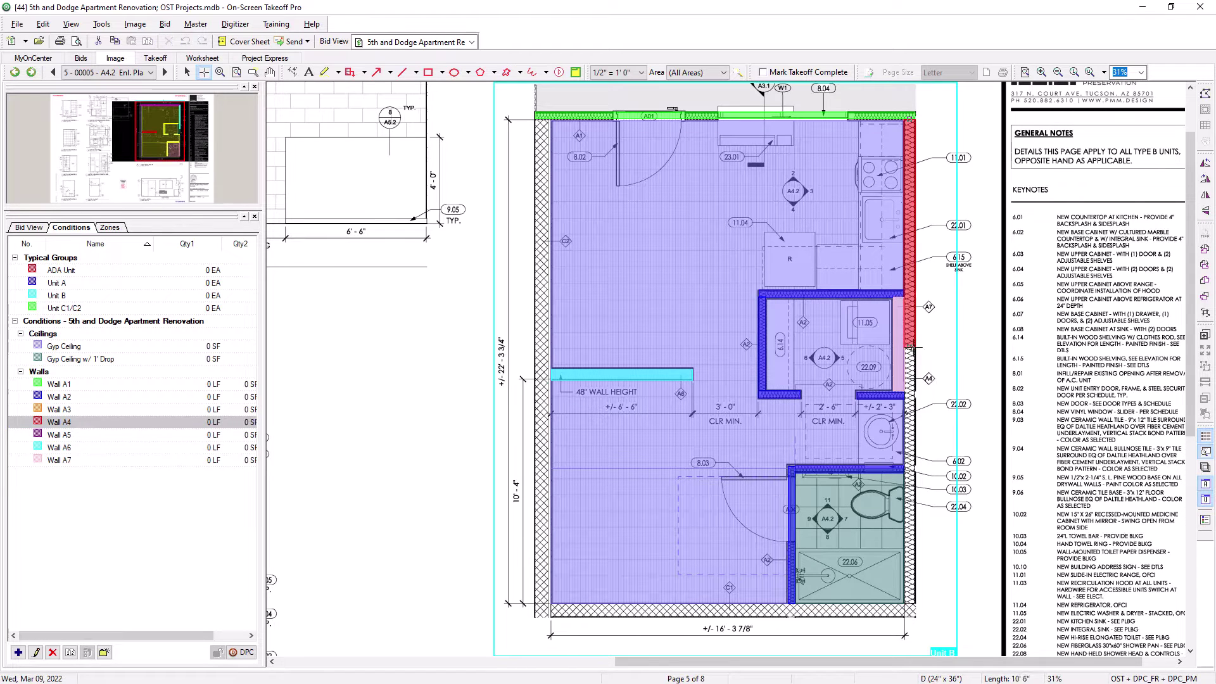
double_click(910, 602)
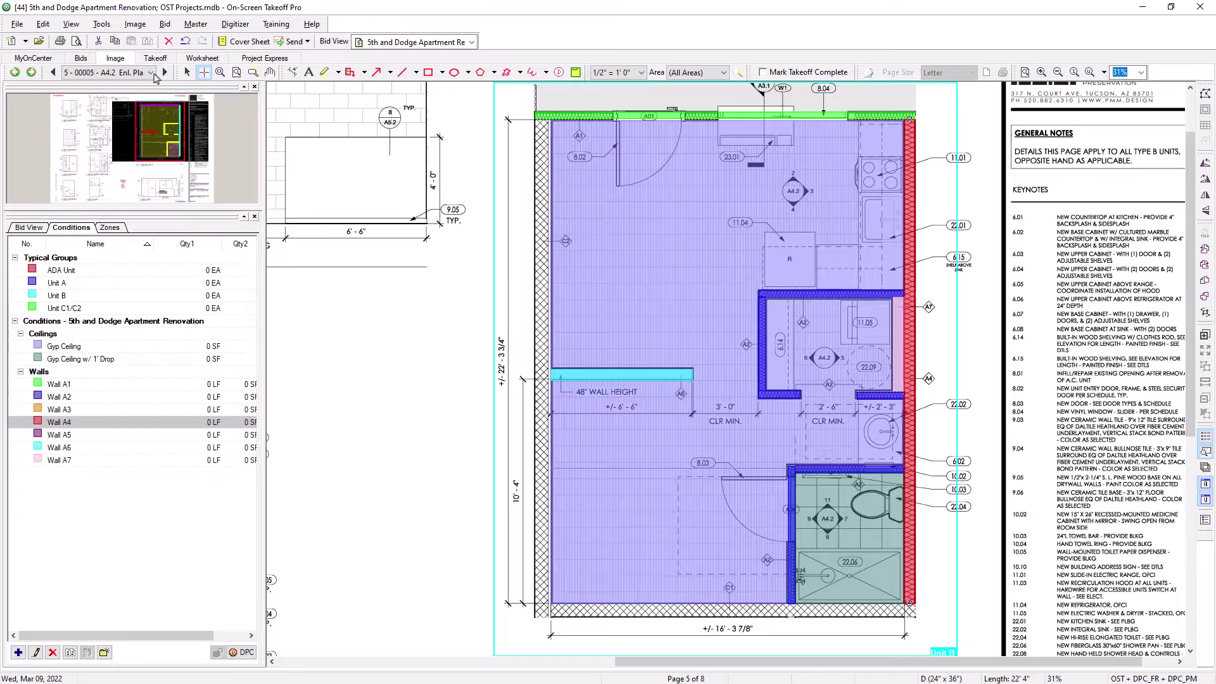
Return to the Level 2 floor plan page and zoom in.
left_click(152, 73)
left_click(168, 109)
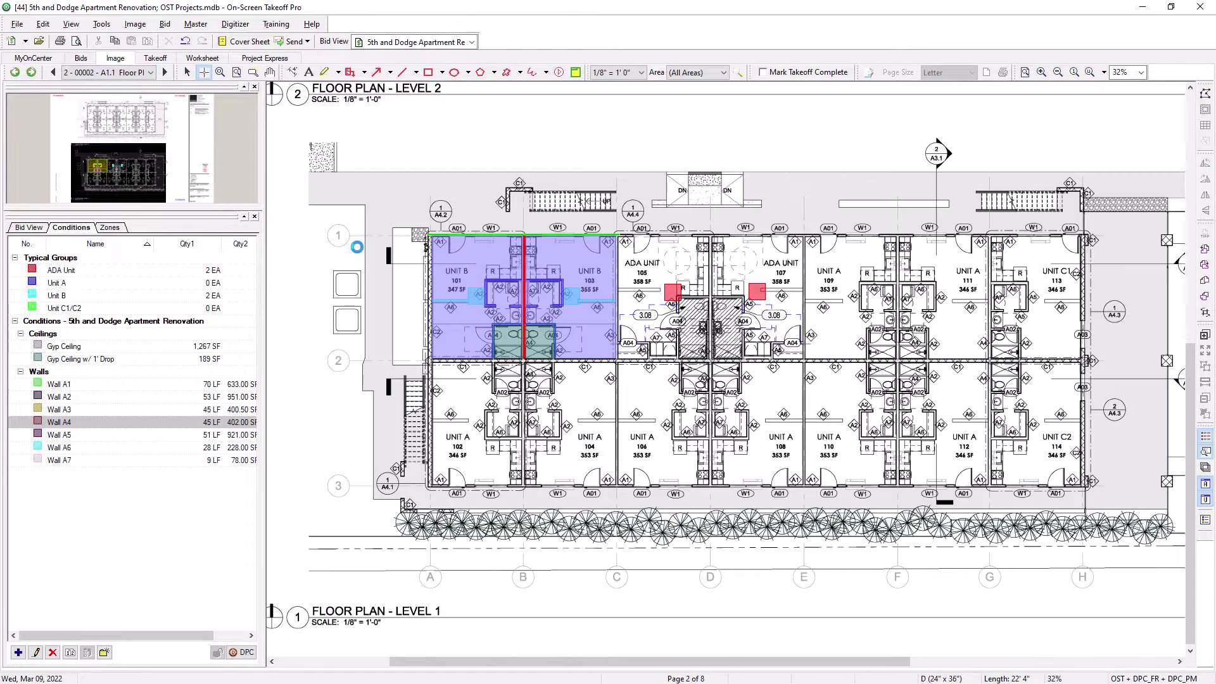
scroll(517, 317, "up", 3)
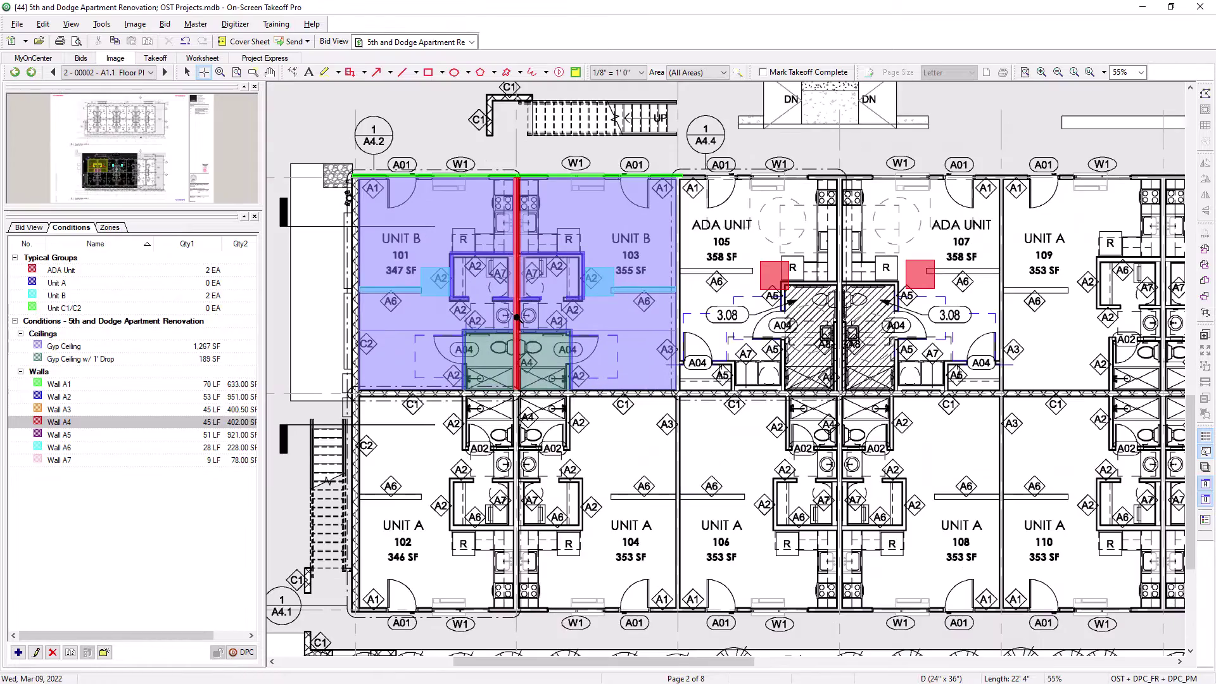
scroll(516, 317, "up", 1)
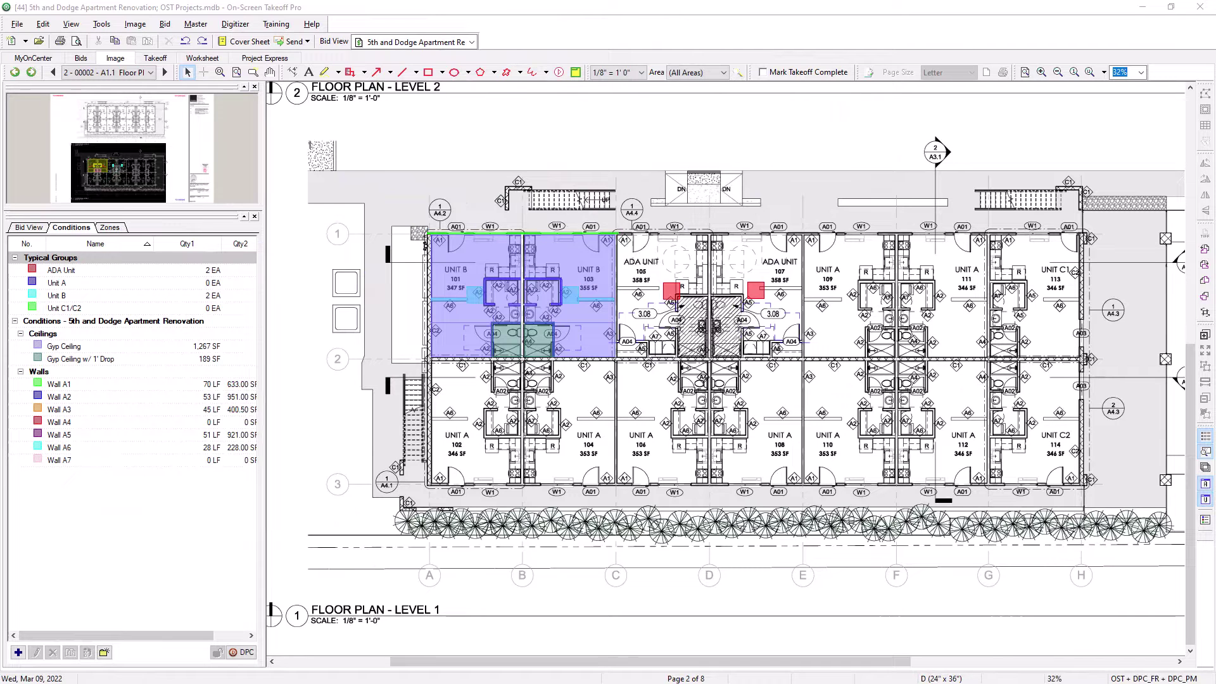
Place a Unit A marker on unit 102 and set its typical group marker count to 8.
left_click(59, 284)
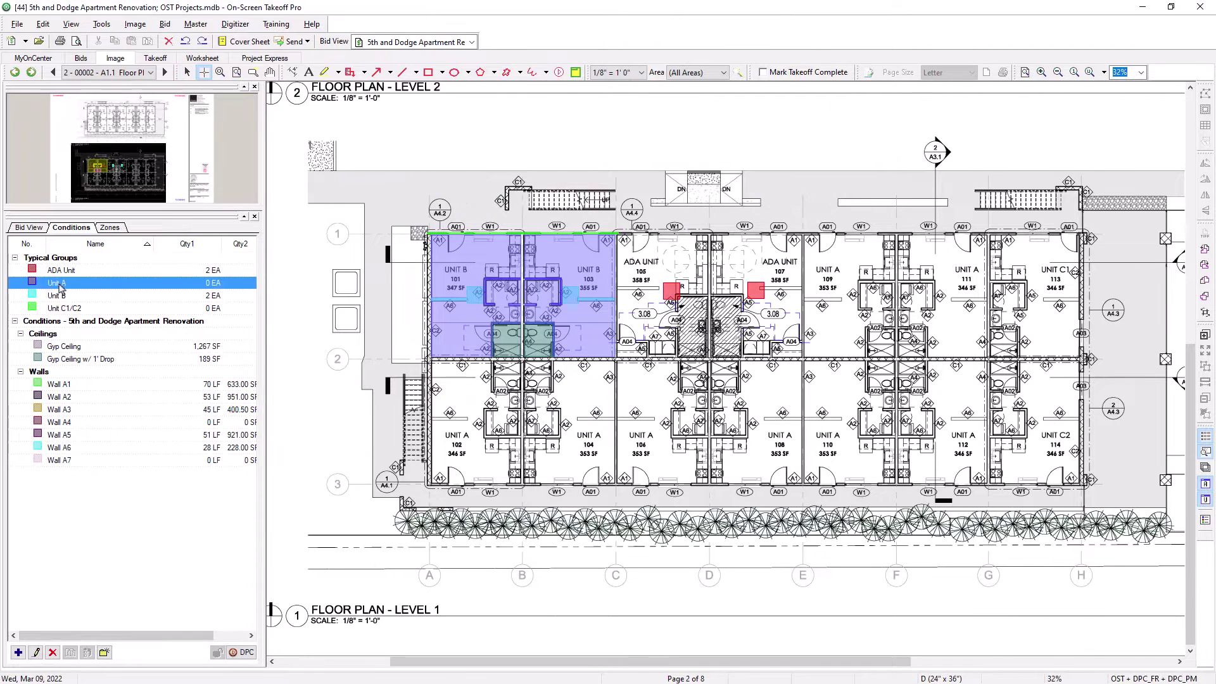
left_click(475, 418)
right_click(476, 422)
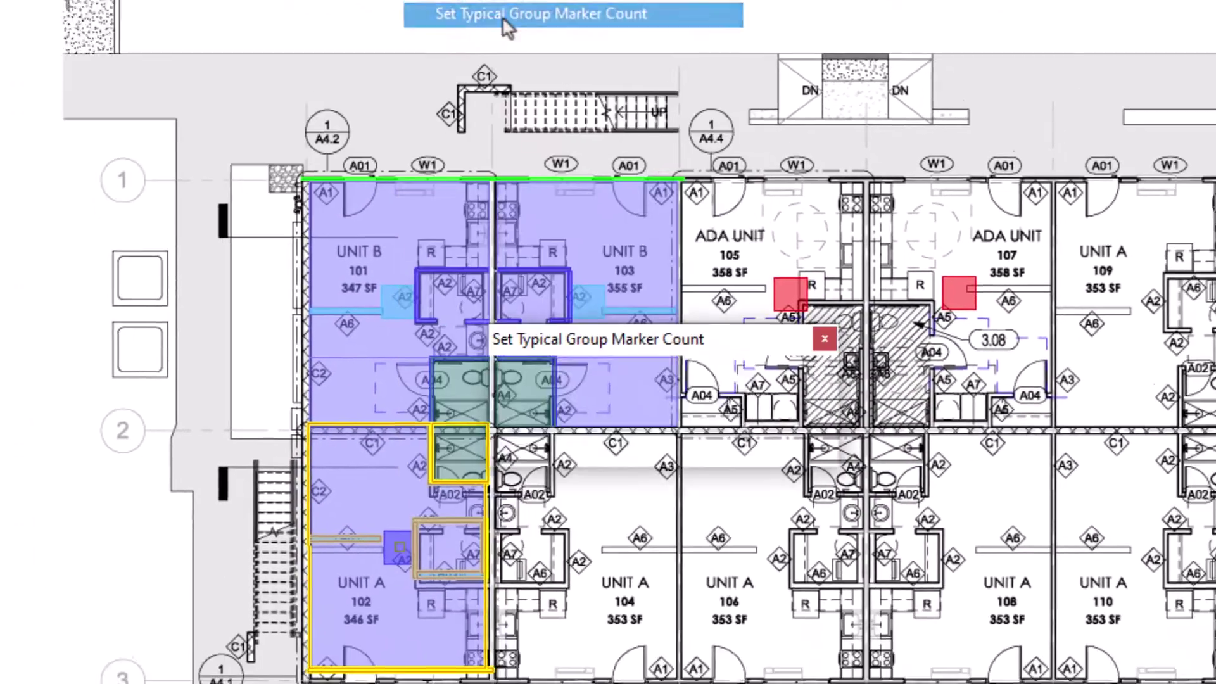
left_click(564, 105)
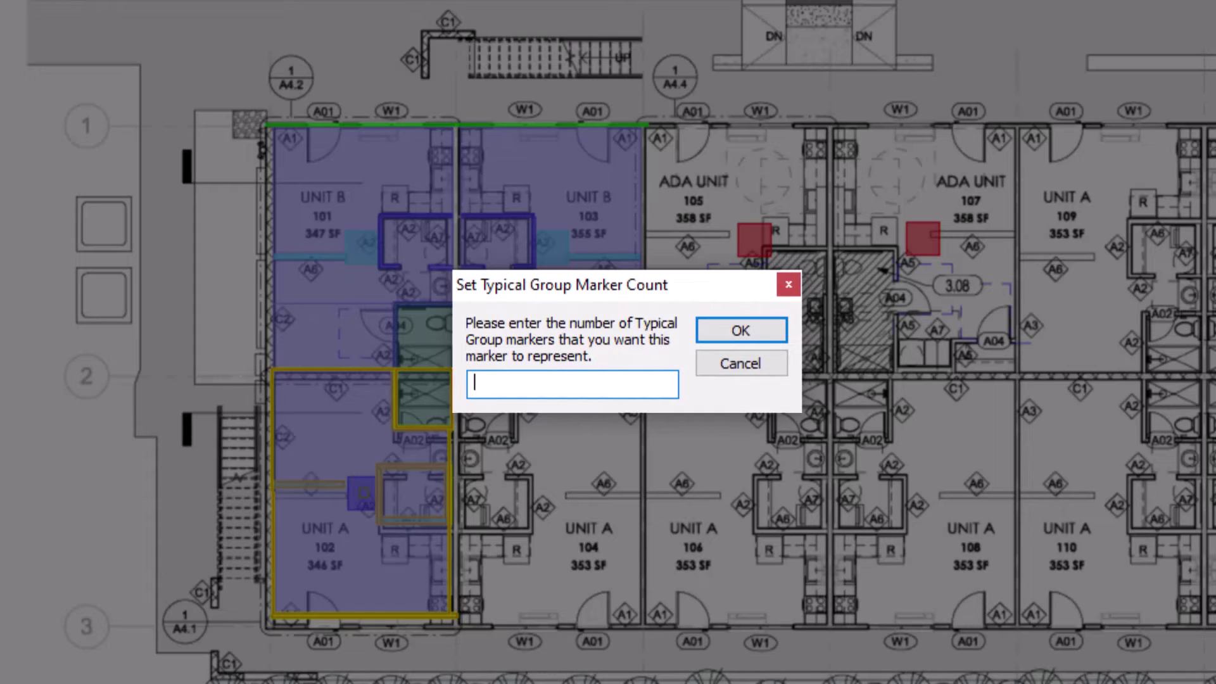
type("8")
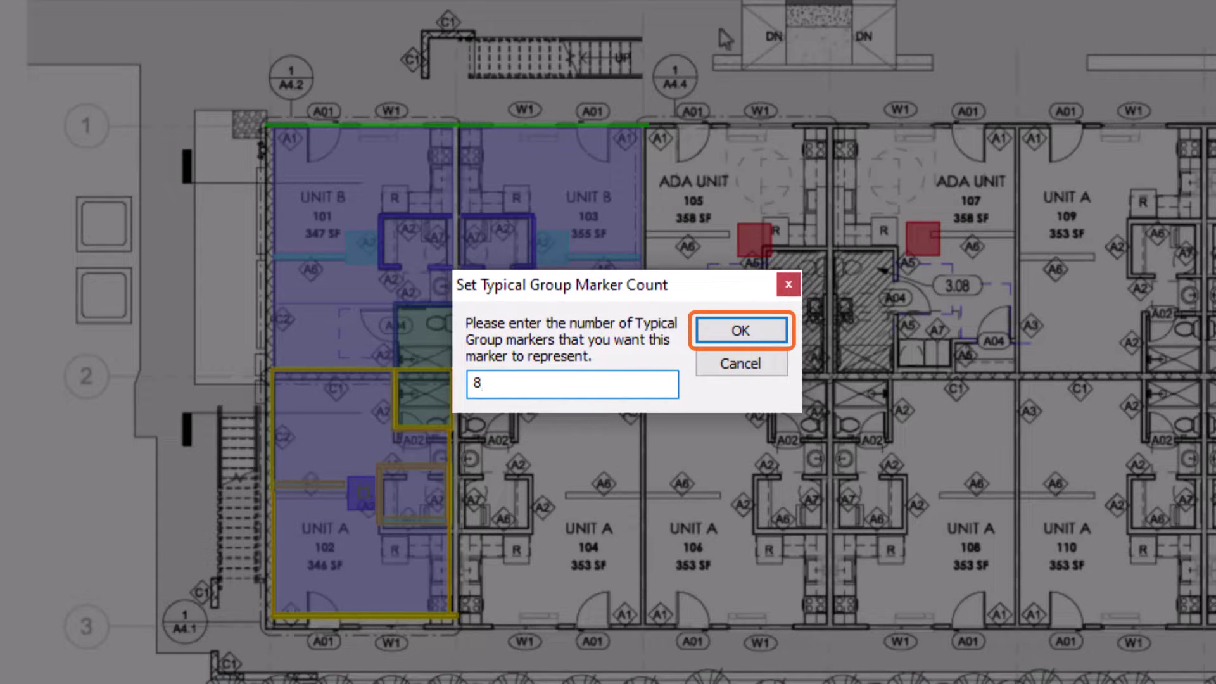
left_click(729, 329)
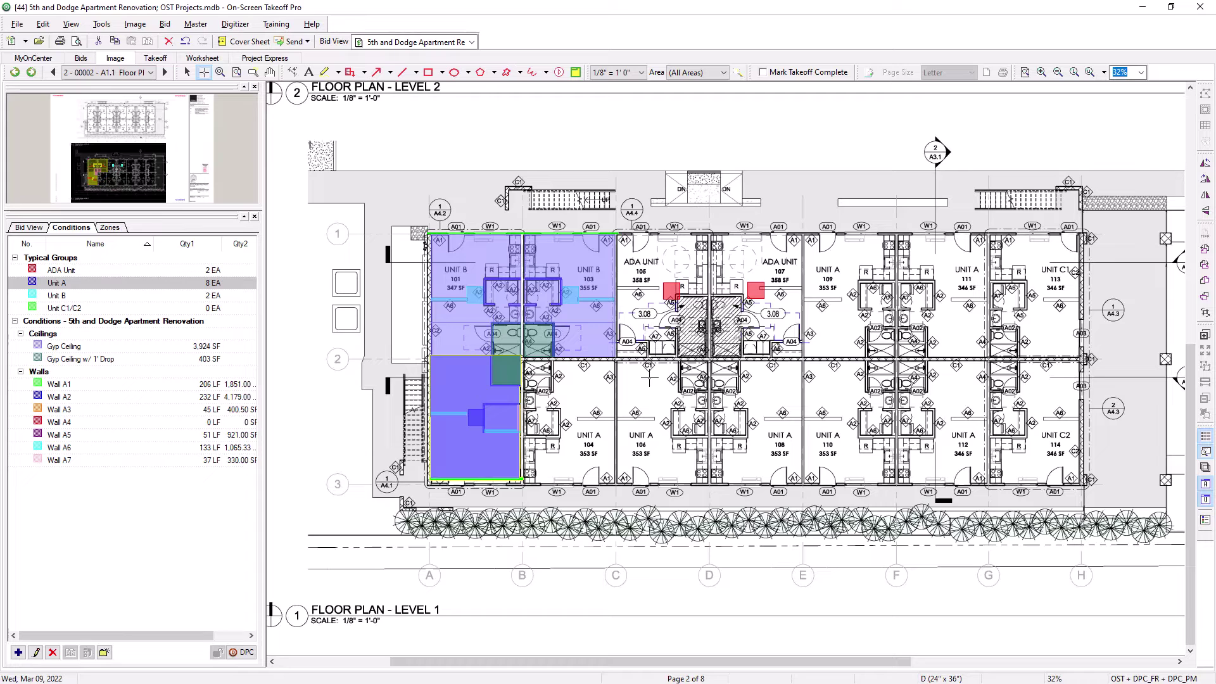
Copy the Unit A group onto unit 104 and another Unit A apartment, then select Unit C1/C2.
key("Escape")
left_click_drag(491, 401, 580, 448)
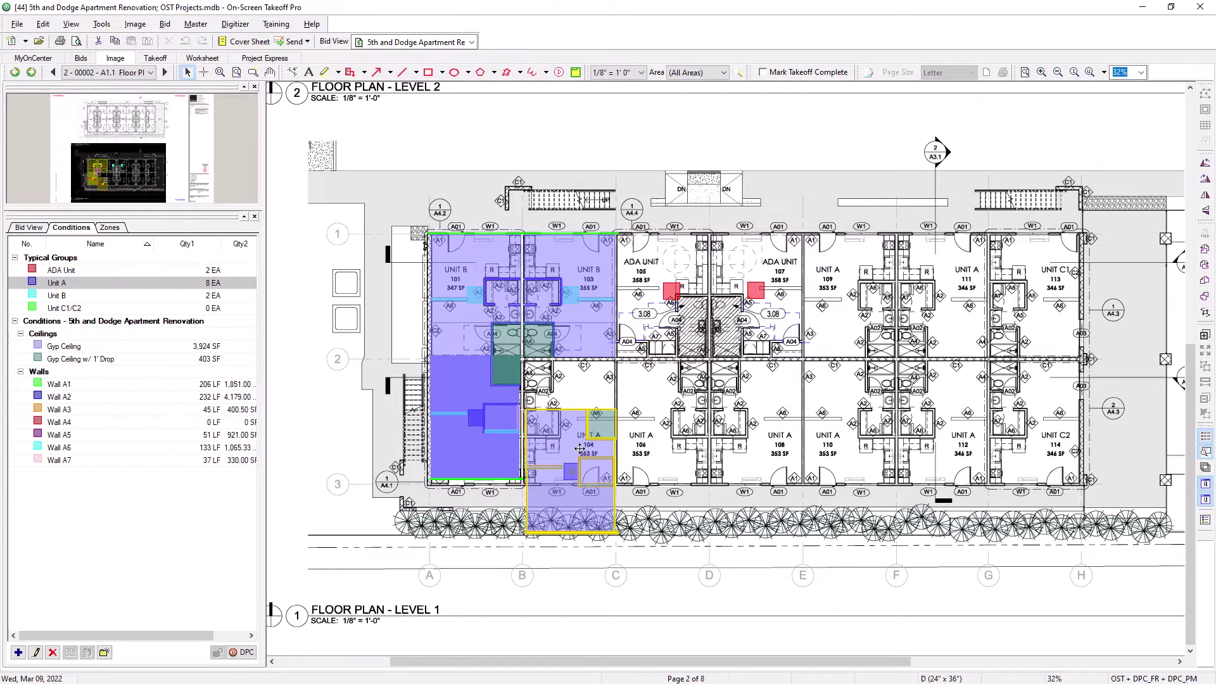
left_click(471, 393)
left_click_drag(471, 393, 475, 487)
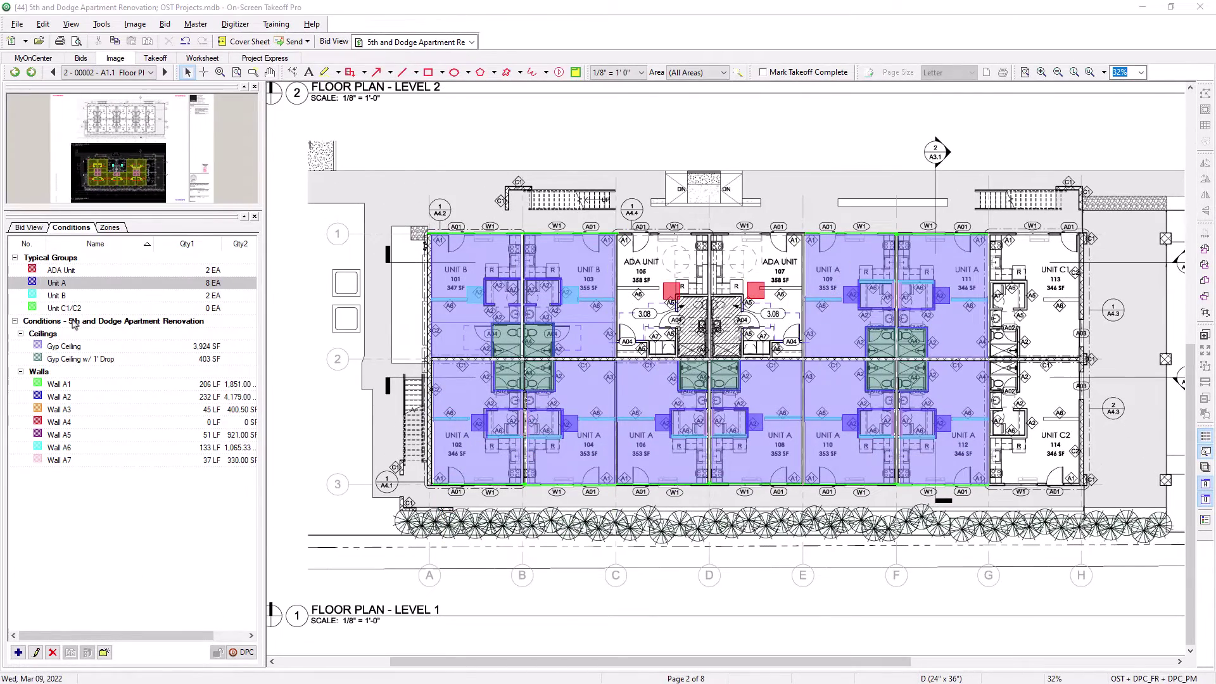
left_click(76, 309)
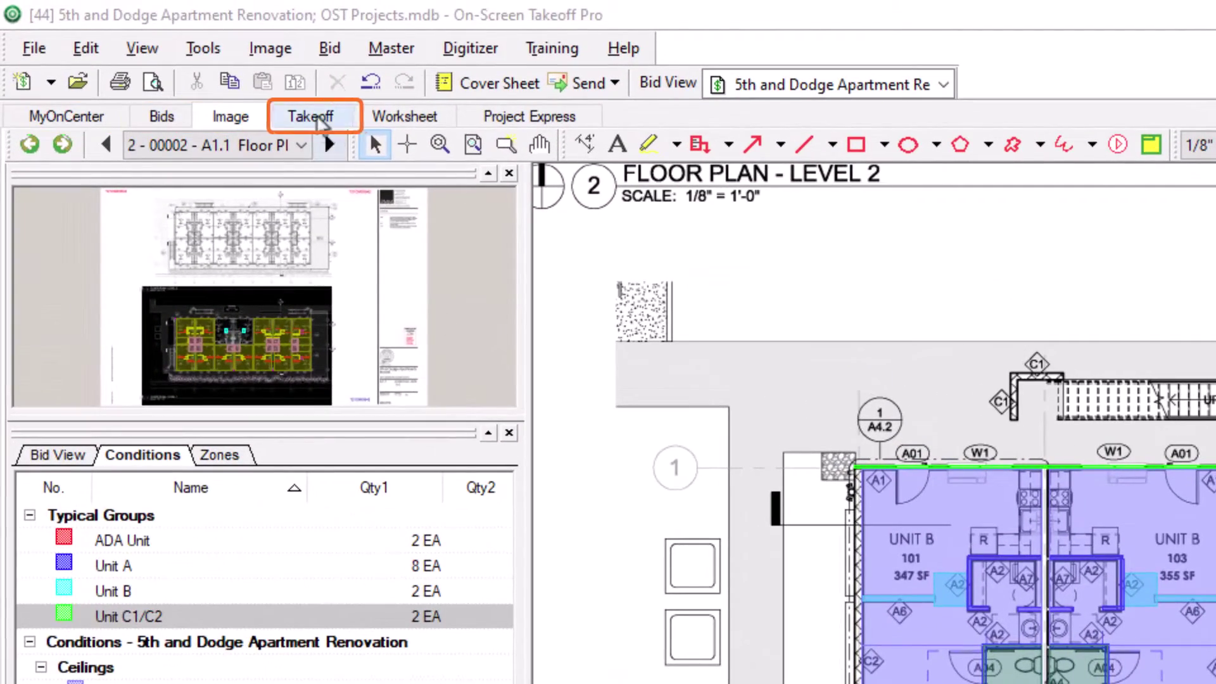
Show Takeoff tab totals using Takeoff + Typical Group/Area Totals.
left_click(319, 119)
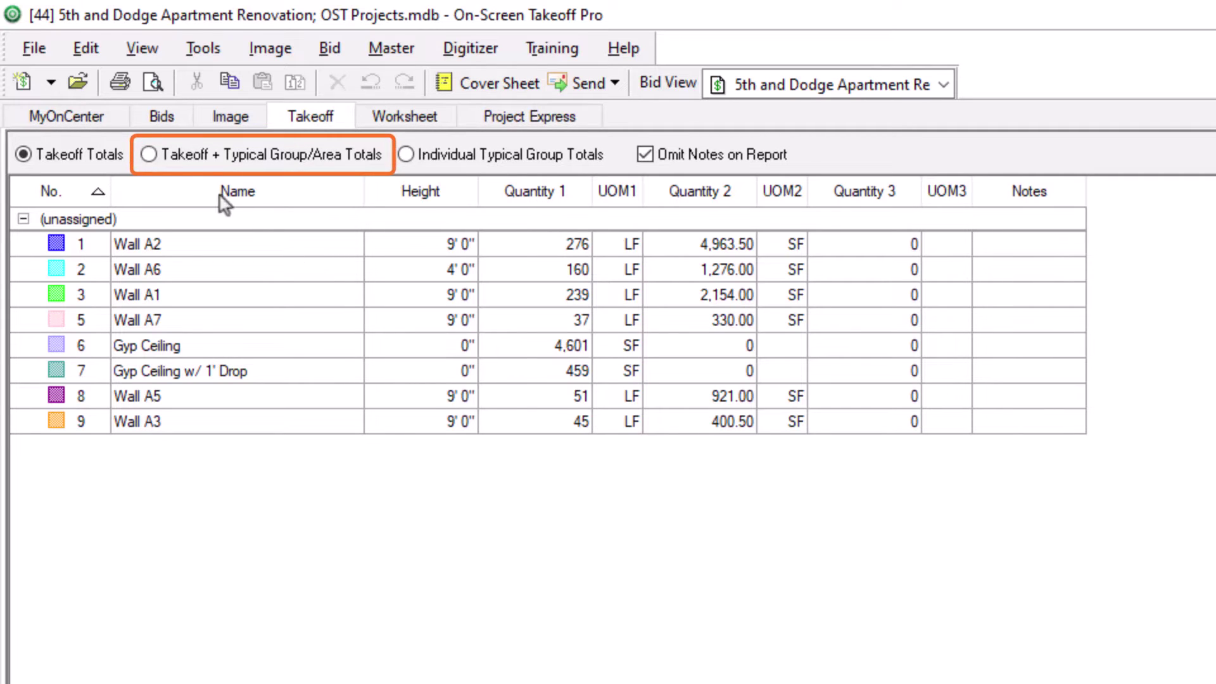
left_click(151, 156)
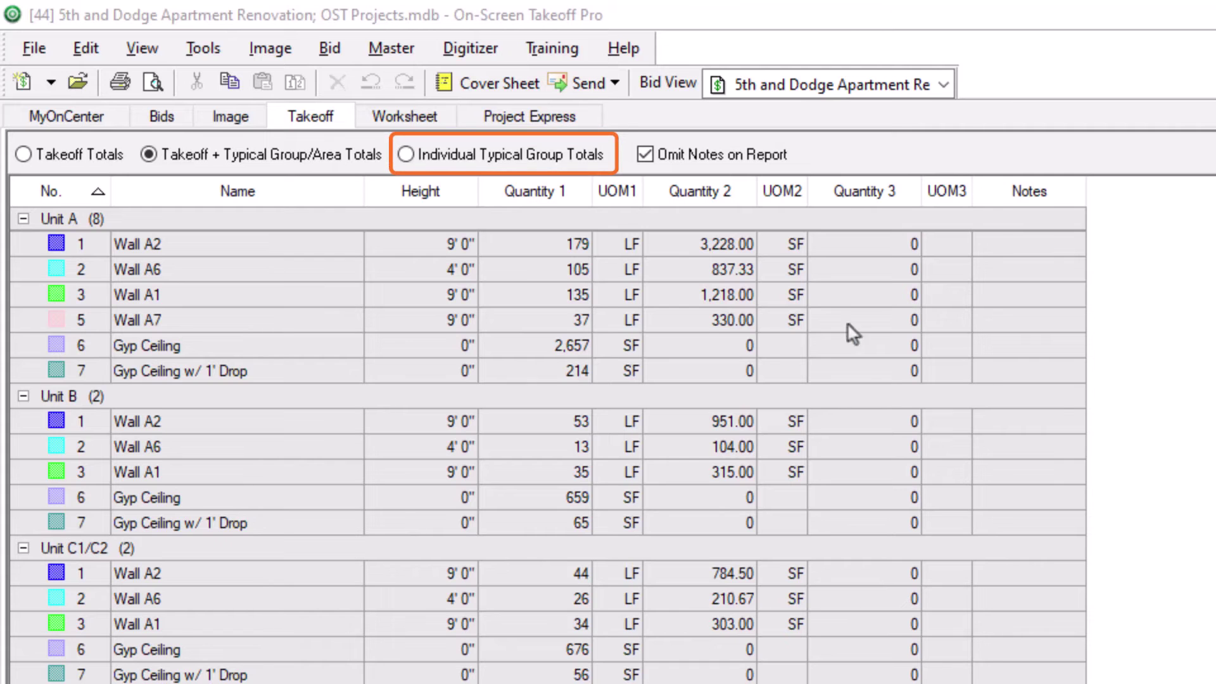
Switch the Takeoff tab totals to Individual Typical Group Totals.
left_click(407, 157)
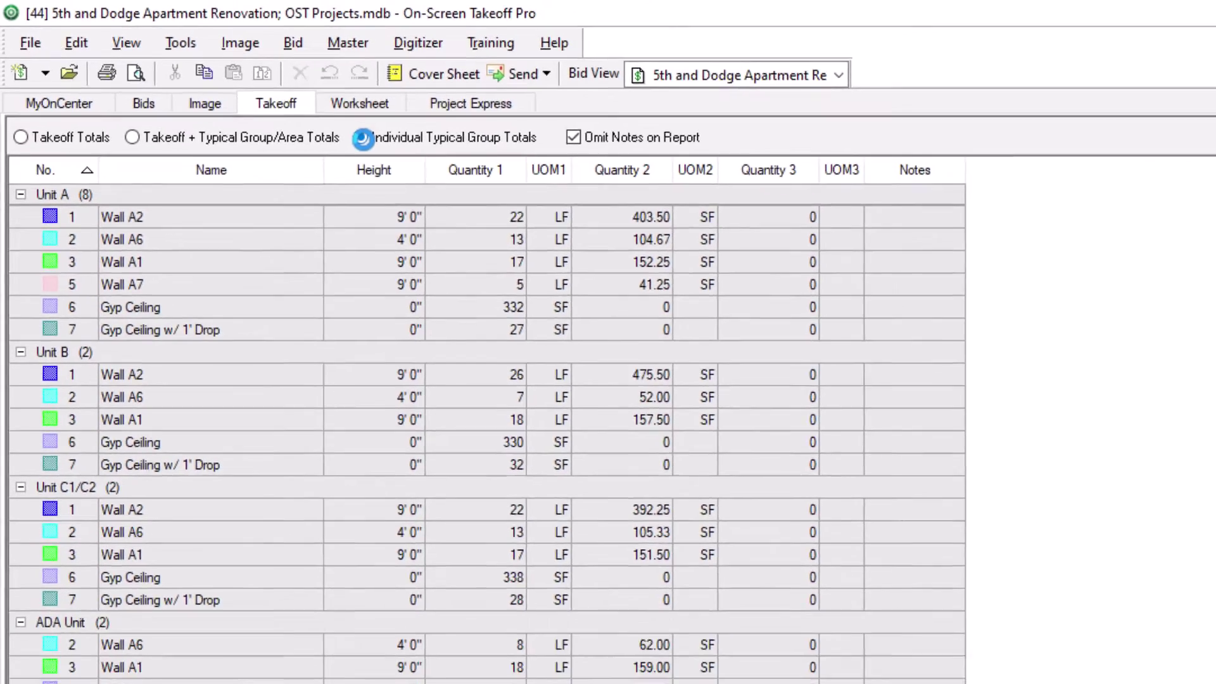